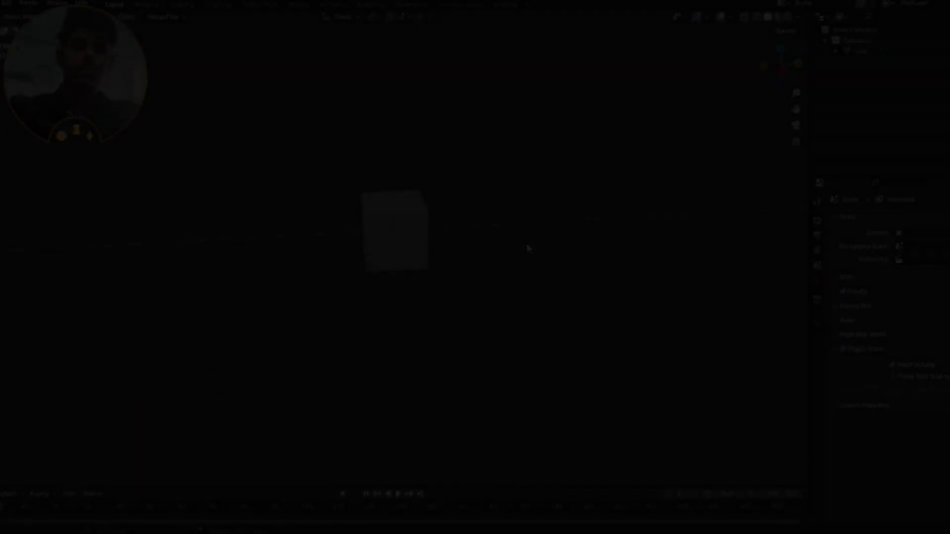
Step: Open the Texture Paint workspace and view the cube from above at an angle
{"action": "mouse_move", "coordinate": [525, 254]}
{"action": "middle_mouse_down"}
{"action": "mouse_move", "coordinate": [448, 253]}
{"action": "mouse_move", "coordinate": [452, 284]}
{"action": "mouse_move", "coordinate": [444, 233]}
{"action": "mouse_move", "coordinate": [484, 296]}
{"action": "mouse_move", "coordinate": [487, 282]}
{"action": "middle_mouse_up"}
{"action": "left_click", "coordinate": [252, 5]}
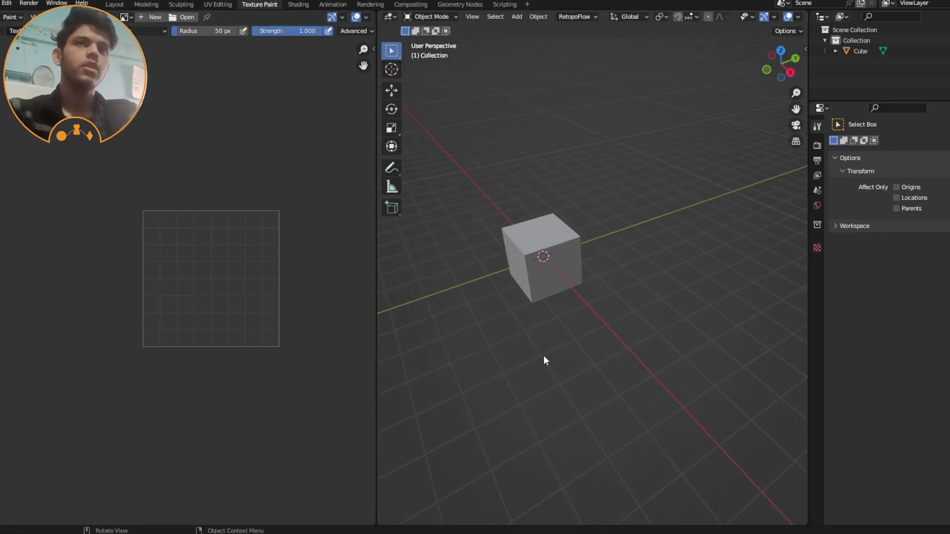
{"action": "middle_click_drag", "start_coordinate": [545, 356], "coordinate": [530, 232]}
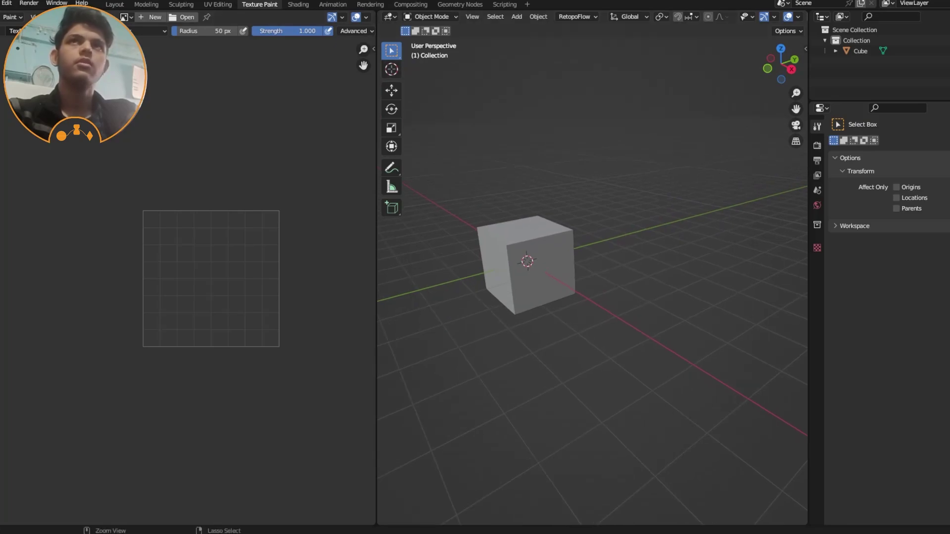
Step: Select the cube in the Shading workspace to bring up its material nodes
{"action": "left_click", "coordinate": [298, 4]}
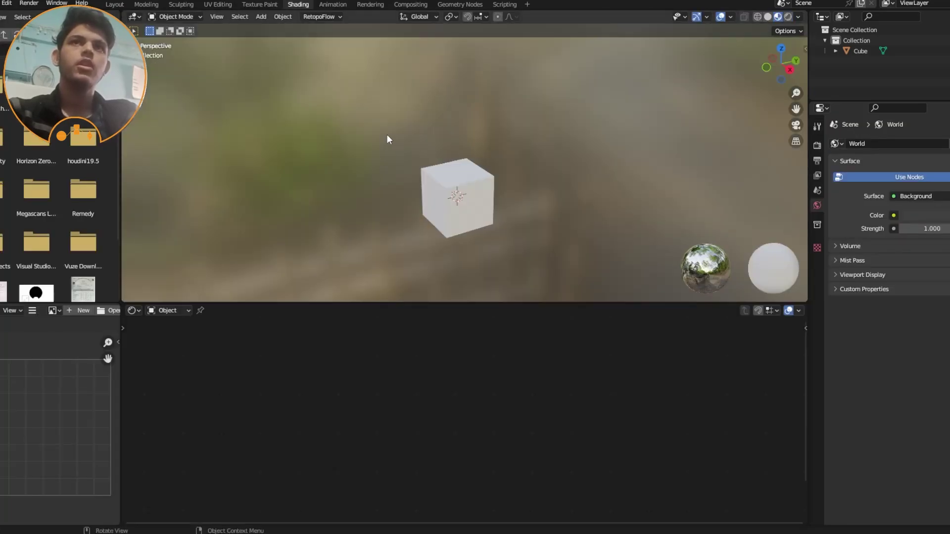
{"action": "left_click", "coordinate": [466, 182]}
{"action": "scroll", "coordinate": [365, 350], "scroll_direction": "down", "scroll_amount": 2}
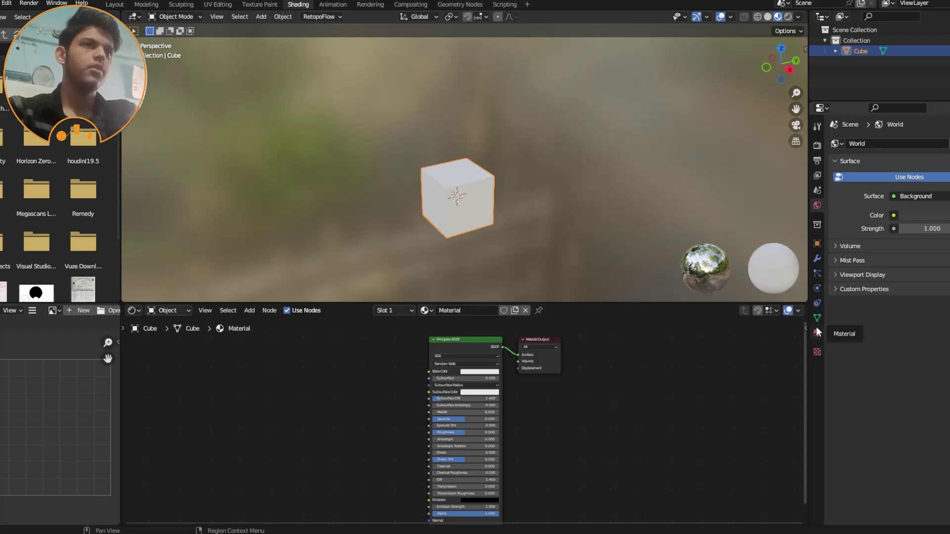
Step: Try to paint on the cube in the Texture Paint workspace without an image texture in its material
{"action": "left_click", "coordinate": [245, 4]}
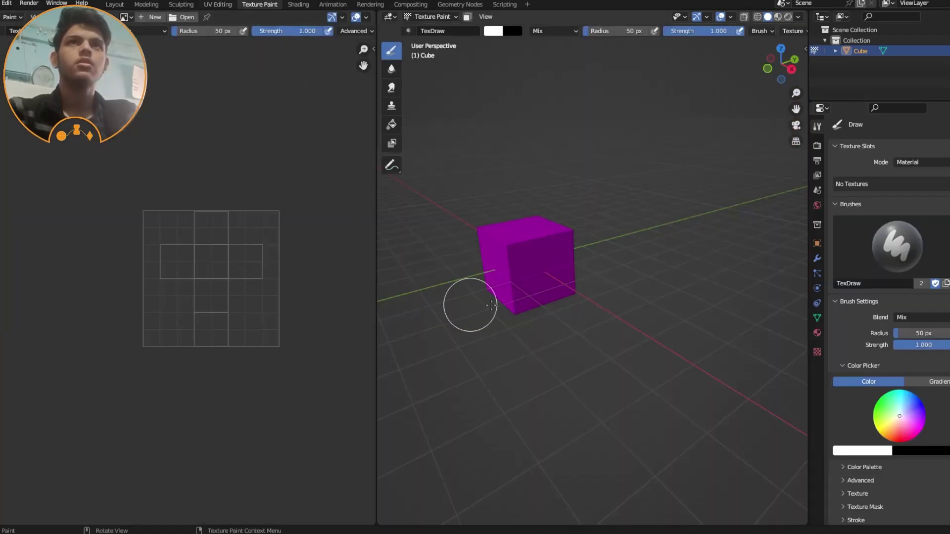
{"action": "middle_click_drag", "start_coordinate": [509, 236], "coordinate": [539, 278], "text": "shift"}
{"action": "mouse_move", "coordinate": [561, 327]}
{"action": "middle_mouse_down", "text": "ctrl"}
{"action": "mouse_move", "coordinate": [553, 270]}
{"action": "mouse_move", "coordinate": [583, 303]}
{"action": "mouse_move", "coordinate": [521, 247]}
{"action": "middle_mouse_up", "text": "ctrl"}
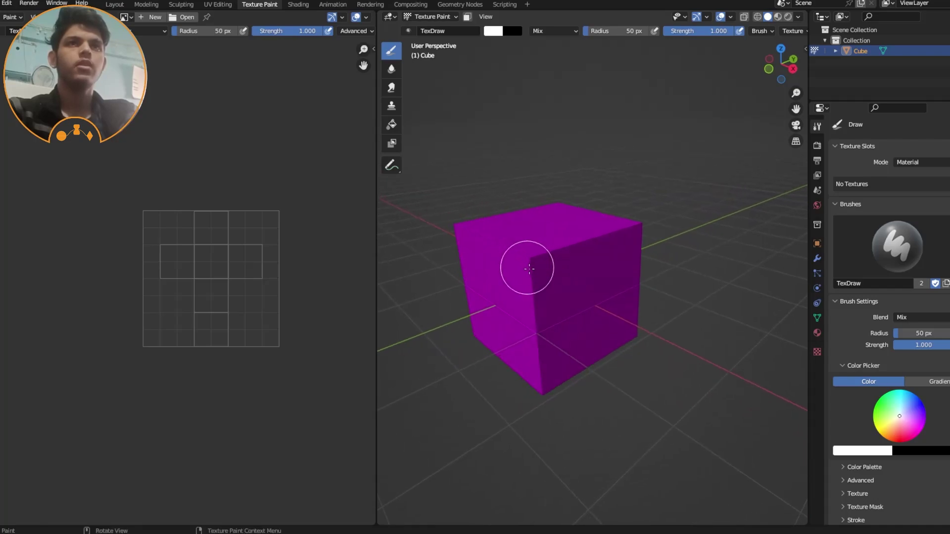
{"action": "left_click", "coordinate": [540, 268]}
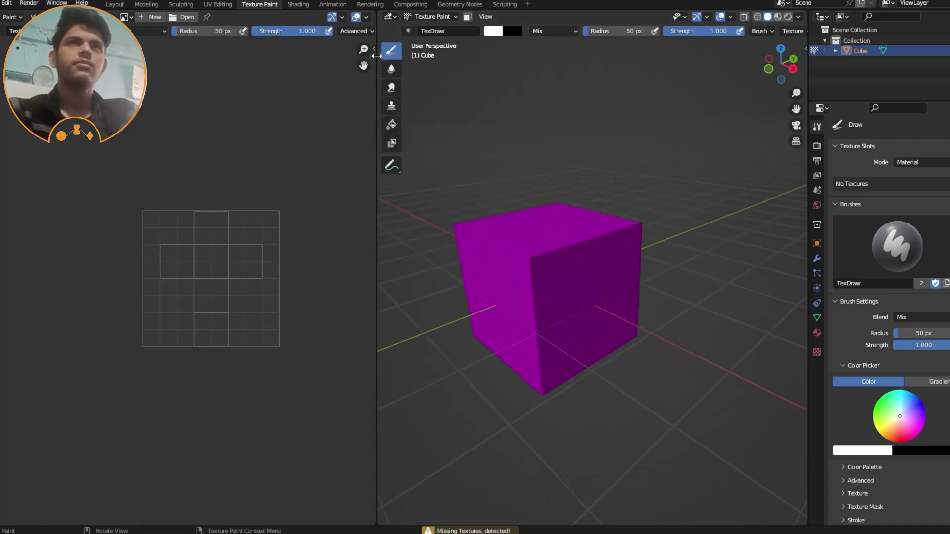
Step: In the Shading workspace, add an Image Texture node with its Color output feeding the Principled BSDF's Base Color
{"action": "left_click", "coordinate": [298, 4]}
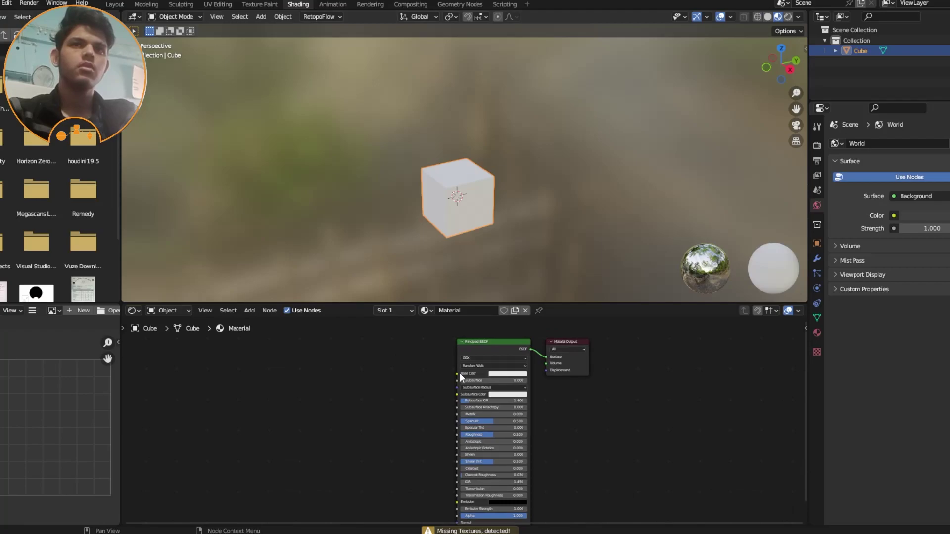
{"action": "left_click_drag", "start_coordinate": [457, 374], "coordinate": [417, 372]}
{"action": "type", "text": "image"}
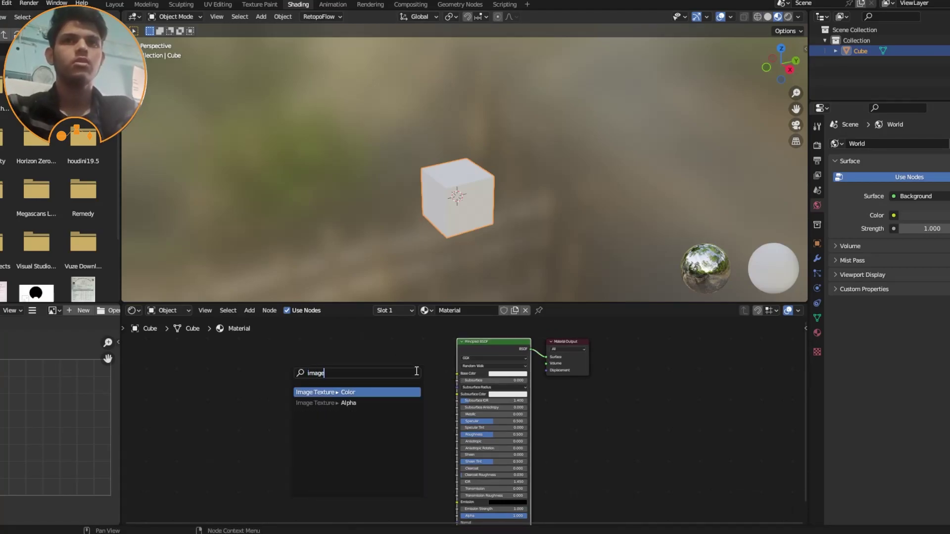
{"action": "key", "text": "Return"}
{"action": "left_click", "coordinate": [415, 371]}
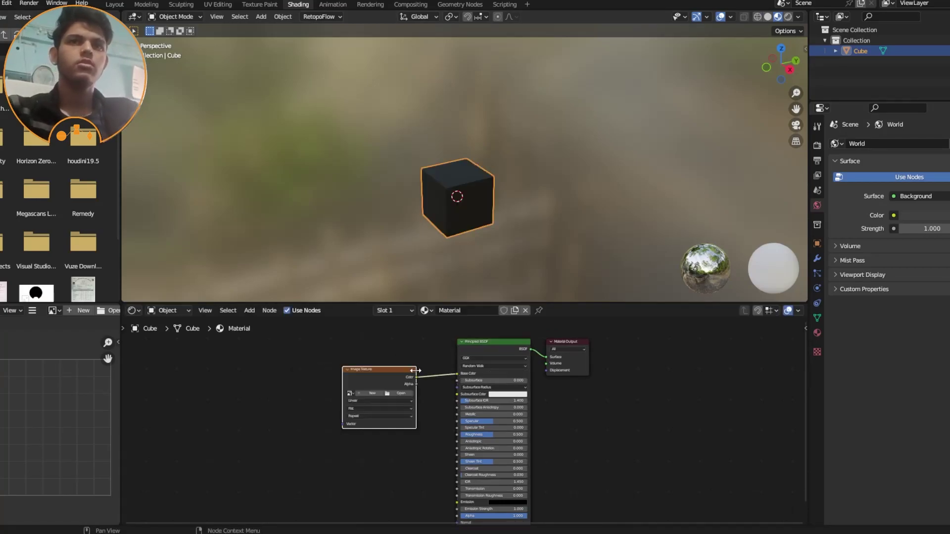
Step: Create a blank 2048 × 2048 px image in the Image Texture node and name it "Texture paint"
{"action": "scroll", "coordinate": [415, 367], "scroll_direction": "up", "scroll_amount": 2}
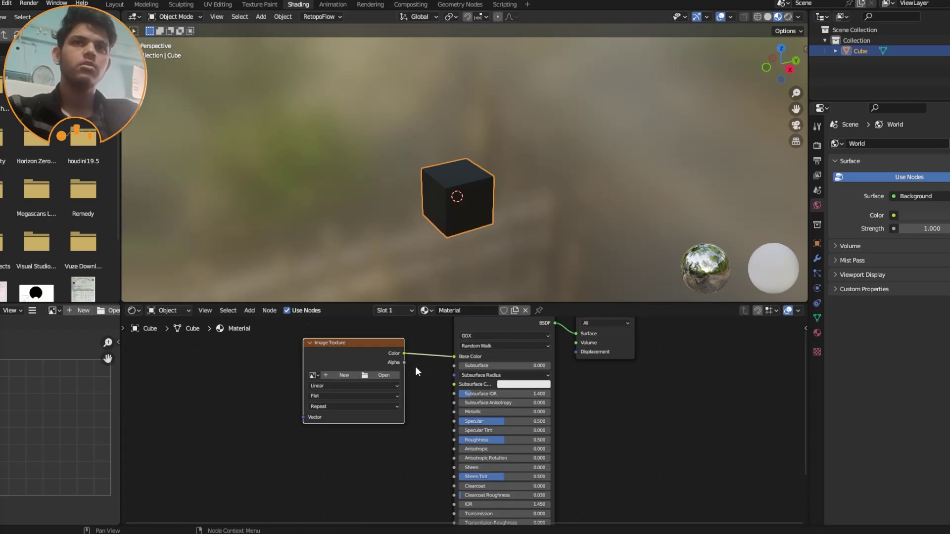
{"action": "left_click", "coordinate": [341, 373]}
{"action": "left_click", "coordinate": [372, 406]}
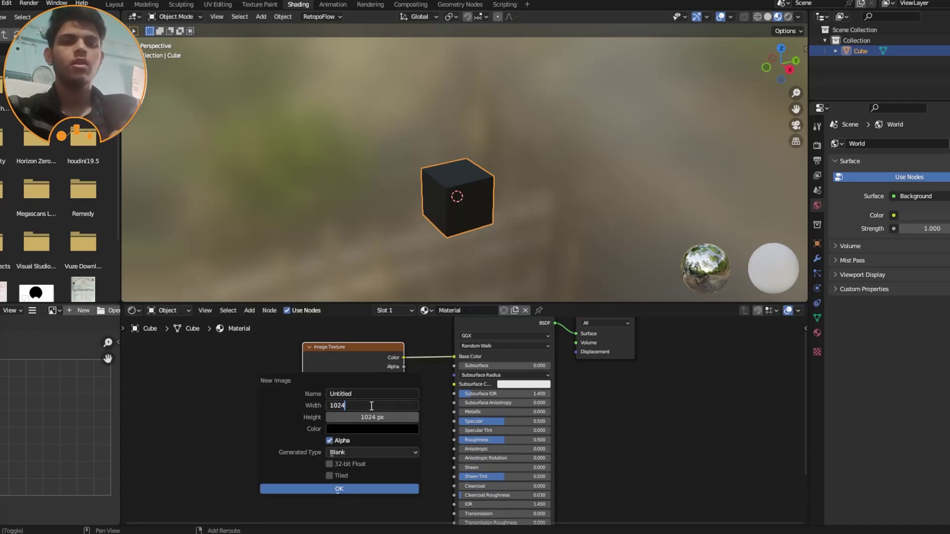
{"action": "type", "text": "*2"}
{"action": "left_click", "coordinate": [366, 416]}
{"action": "type", "text": "*2"}
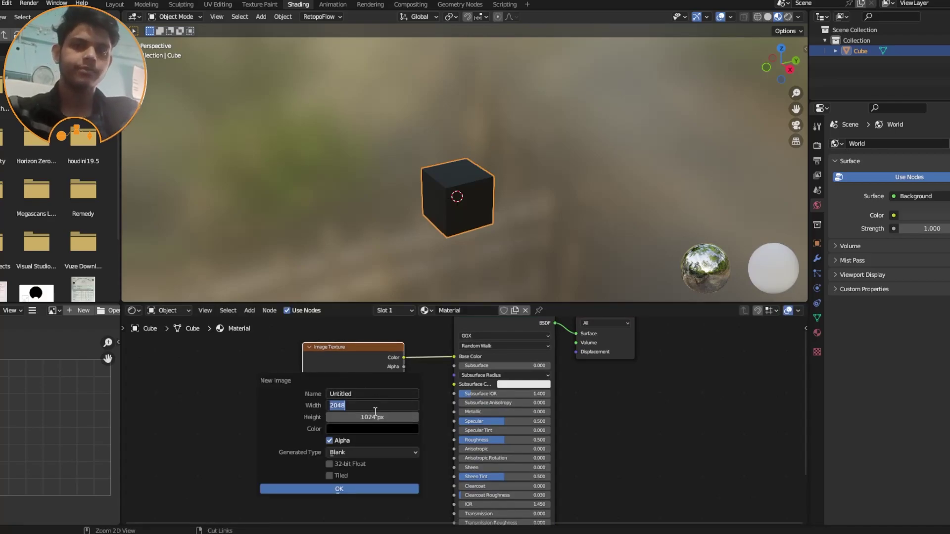
{"action": "key", "text": "Return"}
{"action": "left_click", "coordinate": [322, 489]}
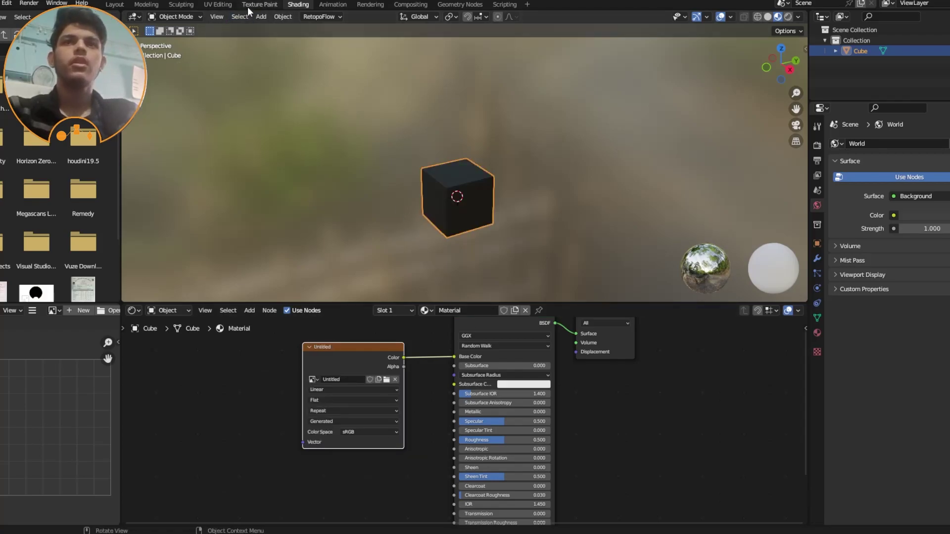
{"action": "left_click", "coordinate": [351, 379]}
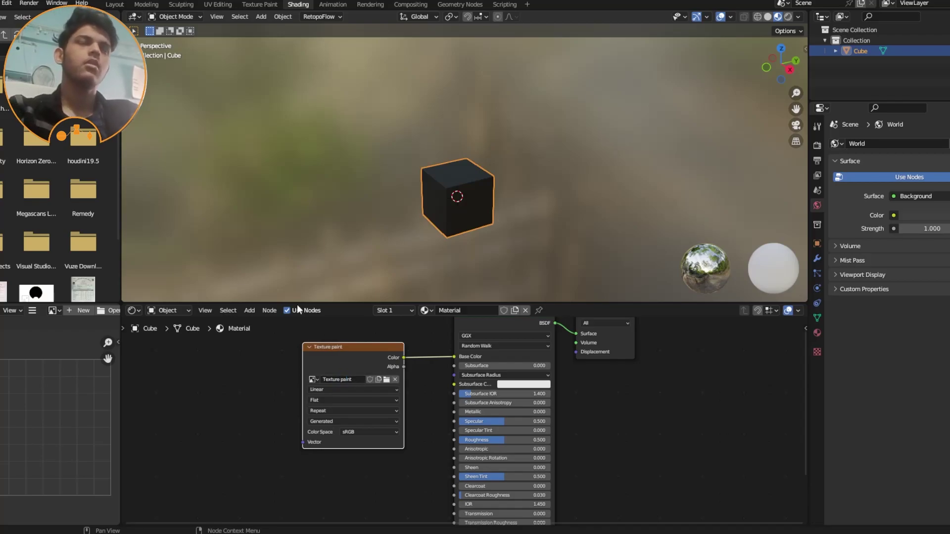
Step: Return to the Texture Paint workspace and choose the "Texture paint" image for the image editor
{"action": "left_click", "coordinate": [250, 7]}
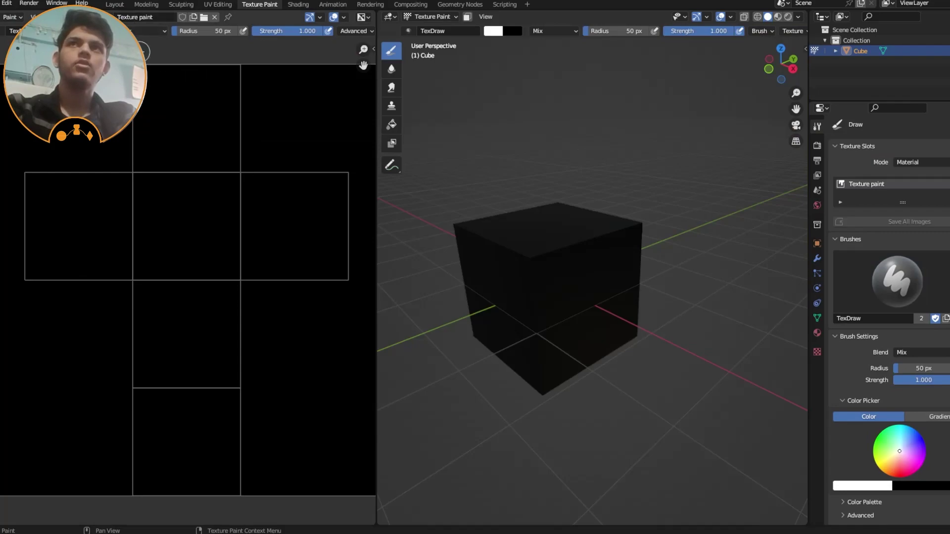
{"action": "left_click", "coordinate": [110, 17]}
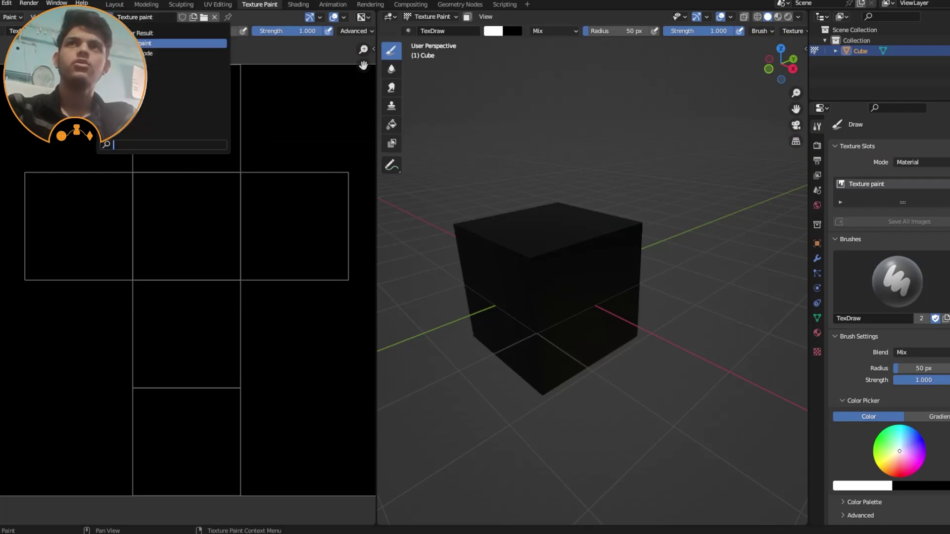
{"action": "left_click", "coordinate": [123, 43]}
Step: Try one brush stroke on the flat image and one on the cube, undoing each
{"action": "mouse_move", "coordinate": [190, 193]}
{"action": "left_mouse_down"}
{"action": "mouse_move", "coordinate": [170, 271]}
{"action": "mouse_move", "coordinate": [275, 366]}
{"action": "left_mouse_up"}
{"action": "key", "text": "ctrl+z"}
{"action": "middle_click_drag", "start_coordinate": [584, 293], "coordinate": [569, 320]}
{"action": "mouse_move", "coordinate": [569, 259]}
{"action": "left_mouse_down"}
{"action": "mouse_move", "coordinate": [560, 248]}
{"action": "mouse_move", "coordinate": [530, 294]}
{"action": "left_mouse_up"}
{"action": "key", "text": "ctrl+z"}
Step: Paint two white test patches on the cube's top face, undoing each one
{"action": "scroll", "coordinate": [194, 207], "scroll_direction": "down", "scroll_amount": 1}
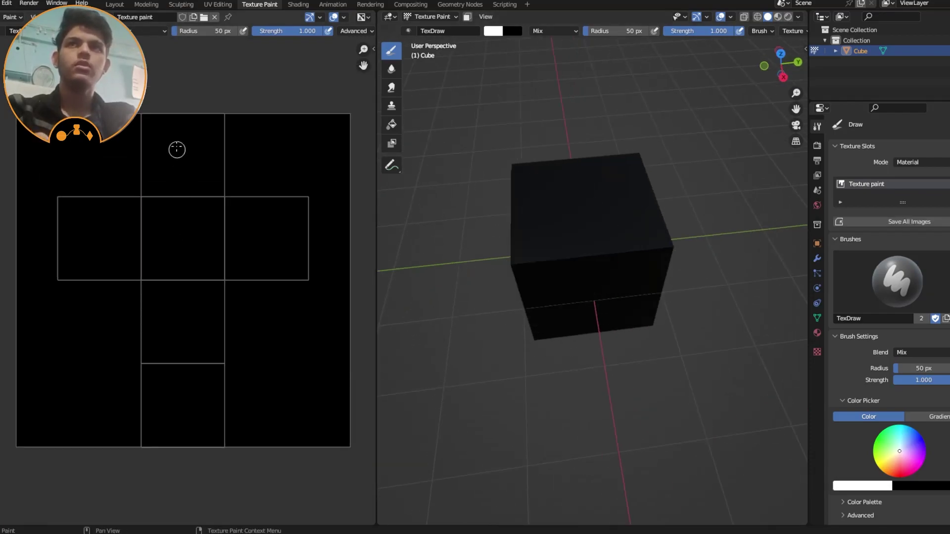
{"action": "left_click_drag", "start_coordinate": [628, 185], "coordinate": [577, 186]}
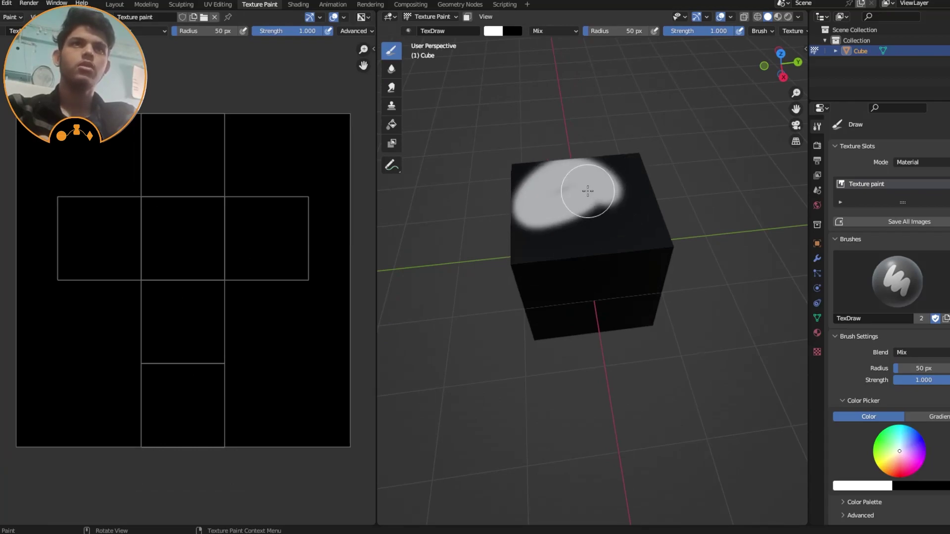
{"action": "key", "text": "ctrl+z"}
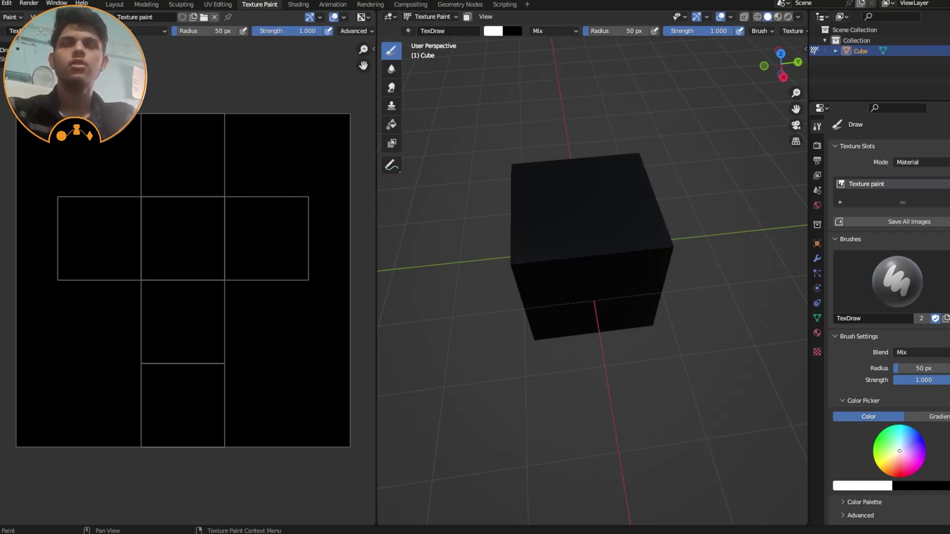
{"action": "mouse_move", "coordinate": [535, 211]}
{"action": "left_mouse_down"}
{"action": "mouse_move", "coordinate": [547, 206]}
{"action": "mouse_move", "coordinate": [553, 227]}
{"action": "mouse_move", "coordinate": [590, 196]}
{"action": "left_mouse_up"}
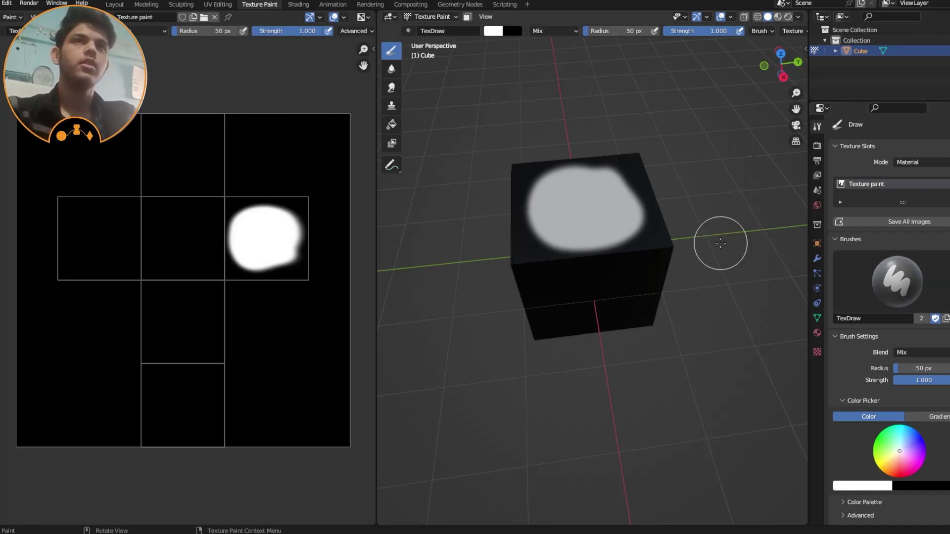
{"action": "key", "text": "ctrl+z"}
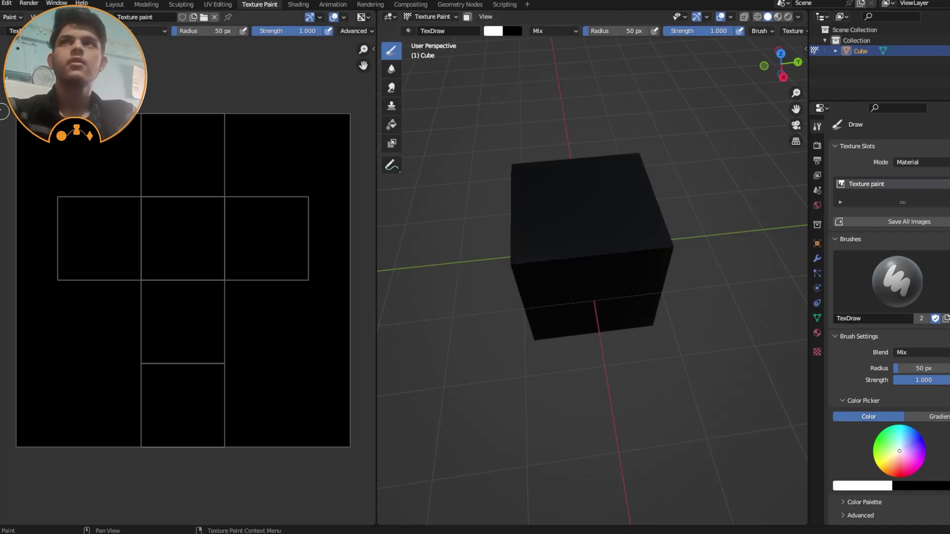
Step: Paint a short white stroke on the cube's top face, and a blue stroke alongside it
{"action": "mouse_move", "coordinate": [596, 221]}
{"action": "left_mouse_down"}
{"action": "mouse_move", "coordinate": [597, 200]}
{"action": "mouse_move", "coordinate": [584, 192]}
{"action": "left_mouse_up"}
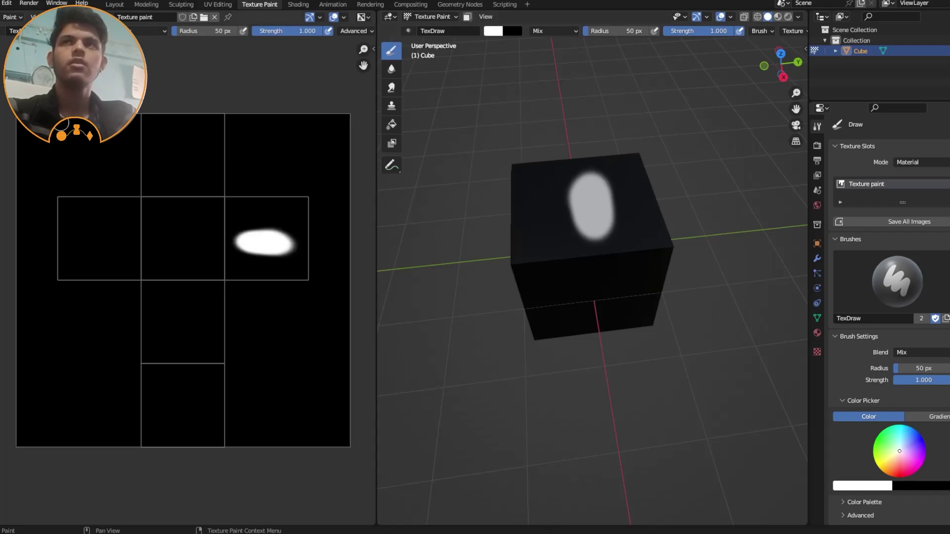
{"action": "left_click", "coordinate": [82, 31]}
{"action": "left_click", "coordinate": [154, 66]}
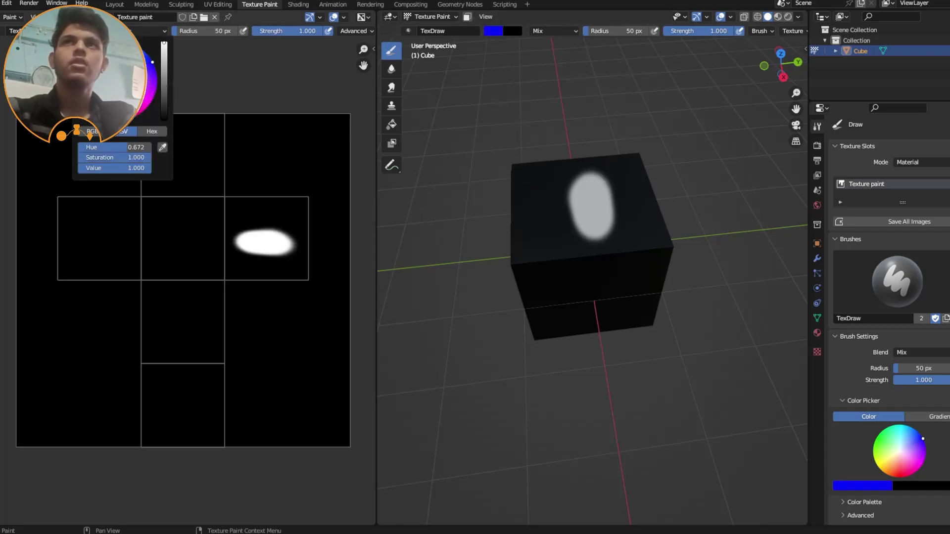
{"action": "left_click_drag", "start_coordinate": [565, 184], "coordinate": [558, 242]}
Step: Change the brush colour to red and paint a band across the ends of the blue and white strokes
{"action": "scroll", "coordinate": [601, 176], "scroll_direction": "up", "scroll_amount": 5}
{"action": "mouse_move", "coordinate": [625, 250]}
{"action": "middle_mouse_down"}
{"action": "mouse_move", "coordinate": [568, 222]}
{"action": "mouse_move", "coordinate": [545, 195]}
{"action": "middle_mouse_up"}
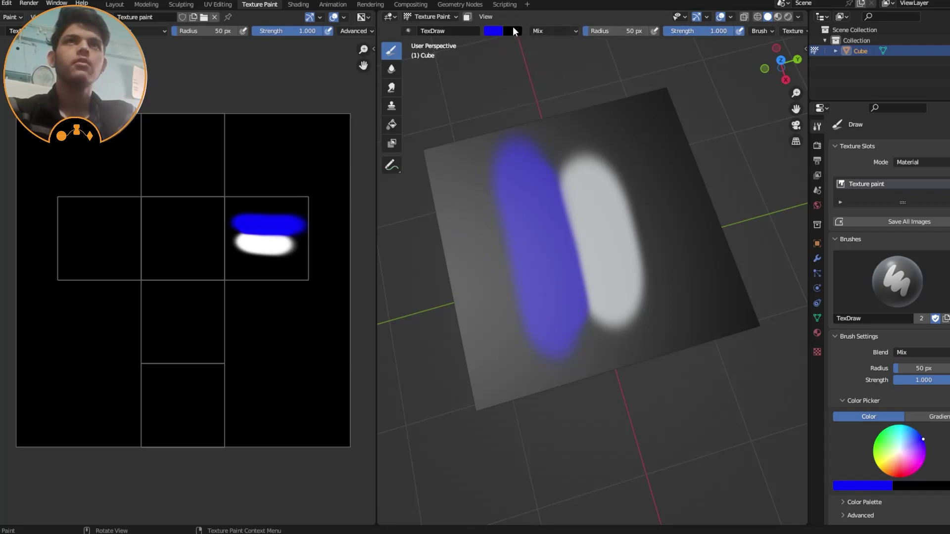
{"action": "left_click", "coordinate": [496, 31]}
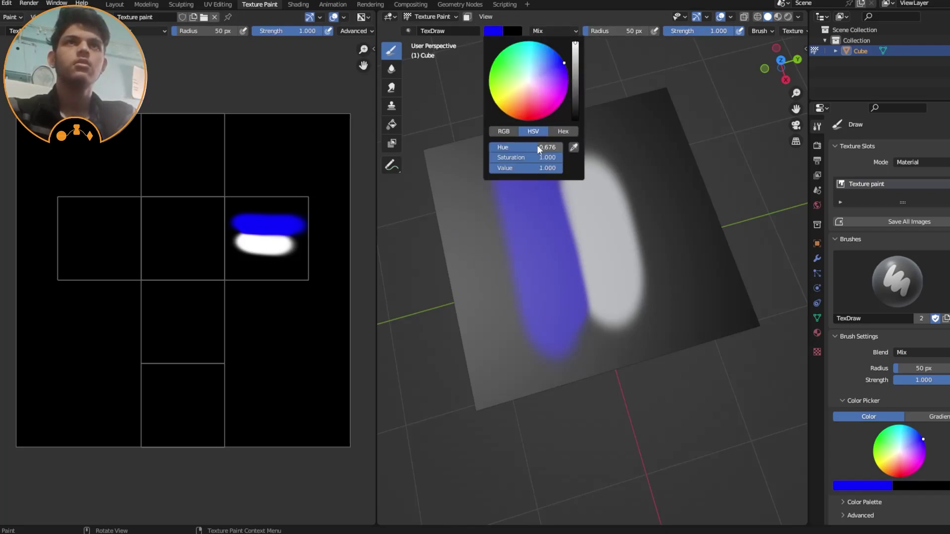
{"action": "left_click_drag", "start_coordinate": [538, 148], "coordinate": [585, 191]}
{"action": "left_click", "coordinate": [497, 31]}
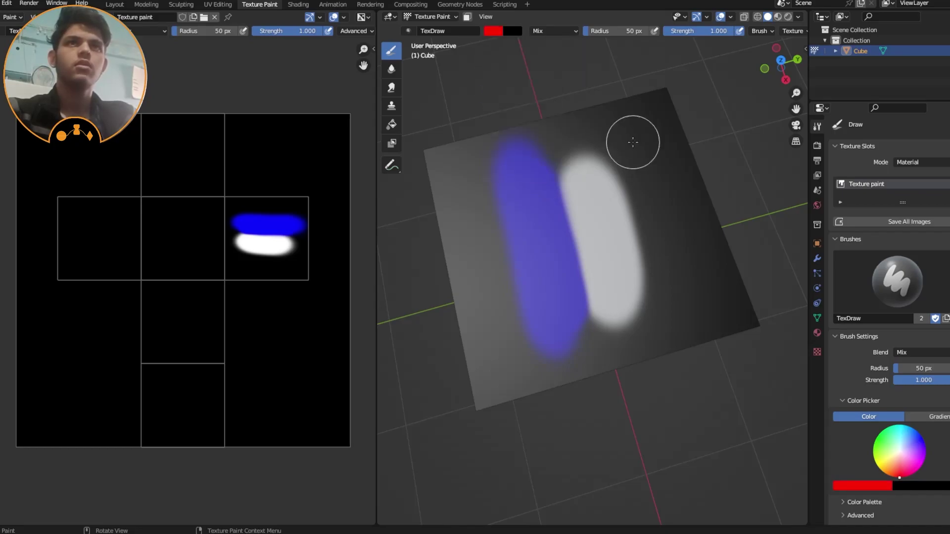
{"action": "left_click_drag", "start_coordinate": [631, 150], "coordinate": [409, 153]}
{"action": "left_click_drag", "start_coordinate": [453, 184], "coordinate": [727, 144]}
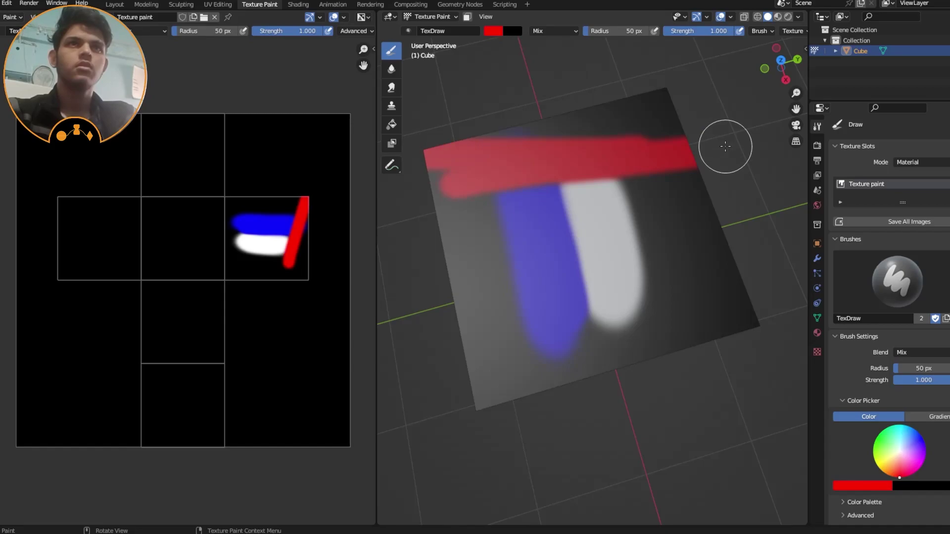
Step: Use the Soften brush along the border between the blue and white strokes
{"action": "left_click", "coordinate": [2, 69]}
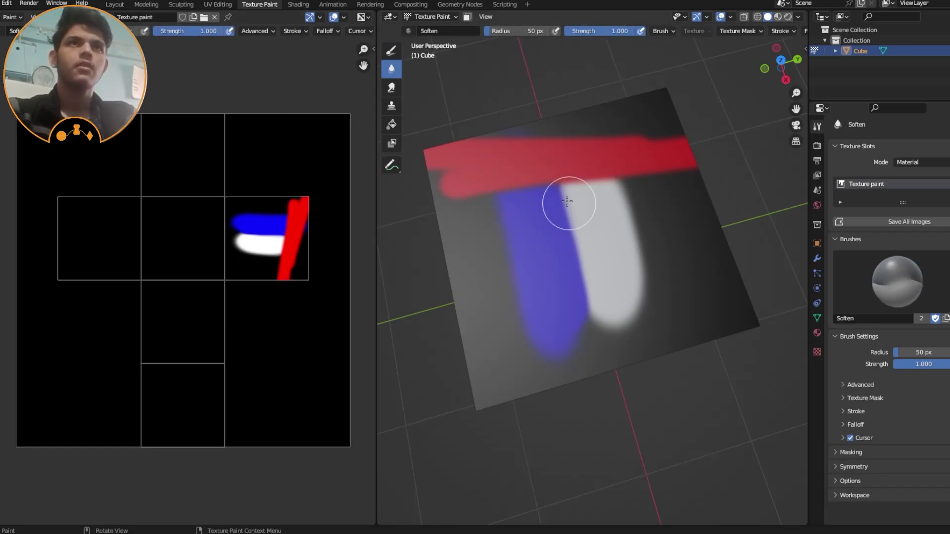
{"action": "mouse_move", "coordinate": [570, 257]}
{"action": "left_mouse_down"}
{"action": "mouse_move", "coordinate": [551, 185]}
{"action": "mouse_move", "coordinate": [564, 210]}
{"action": "left_mouse_up"}
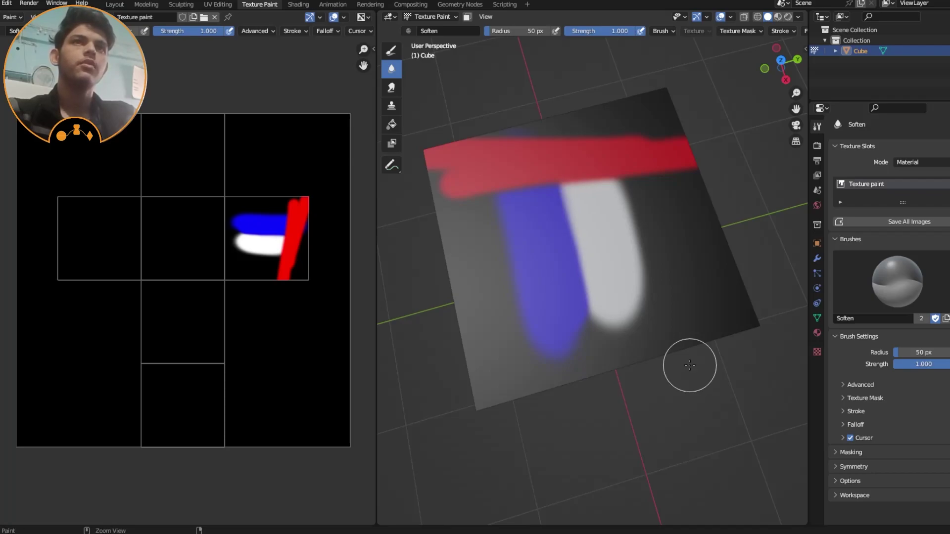
{"action": "middle_click_drag", "start_coordinate": [559, 181], "coordinate": [569, 223], "text": "ctrl"}
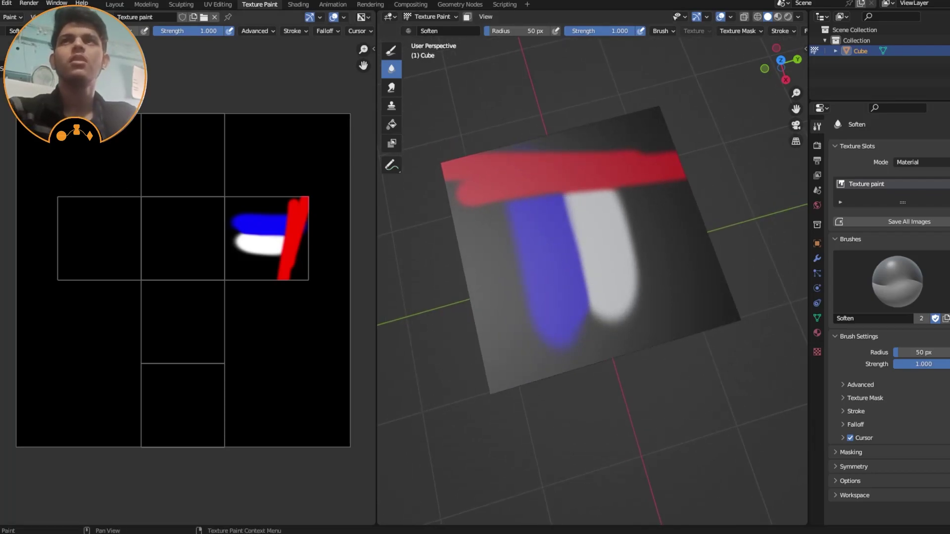
Step: Use the Smear brush to swirl the red, blue and white paint together and spread the blue stroke's outer edge
{"action": "left_click", "coordinate": [0, 91]}
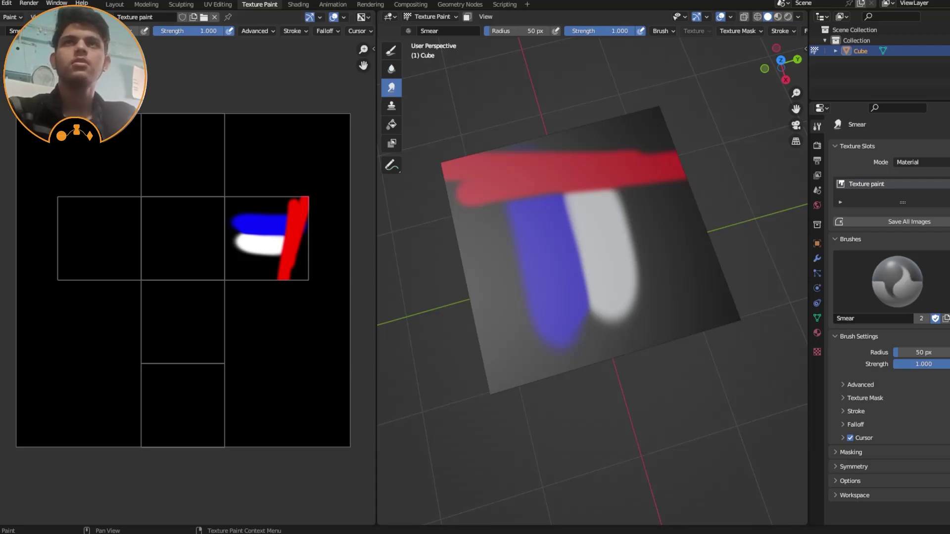
{"action": "mouse_move", "coordinate": [537, 224]}
{"action": "left_mouse_down"}
{"action": "mouse_move", "coordinate": [572, 188]}
{"action": "mouse_move", "coordinate": [549, 202]}
{"action": "mouse_move", "coordinate": [555, 186]}
{"action": "mouse_move", "coordinate": [574, 192]}
{"action": "mouse_move", "coordinate": [551, 218]}
{"action": "mouse_move", "coordinate": [567, 201]}
{"action": "left_mouse_up"}
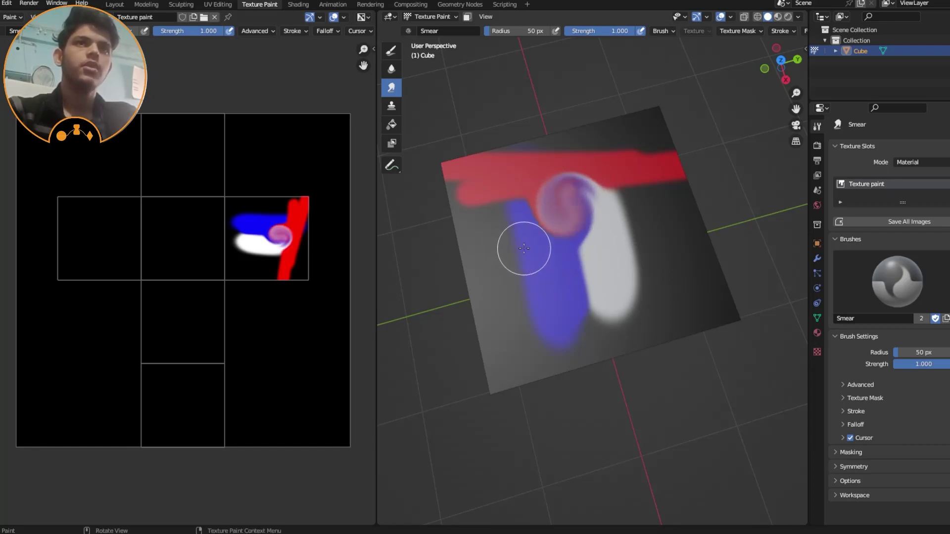
{"action": "scroll", "coordinate": [509, 214], "scroll_direction": "up", "scroll_amount": 4}
{"action": "mouse_move", "coordinate": [503, 227]}
{"action": "left_mouse_down"}
{"action": "mouse_move", "coordinate": [526, 206]}
{"action": "mouse_move", "coordinate": [534, 272]}
{"action": "mouse_move", "coordinate": [526, 276]}
{"action": "mouse_move", "coordinate": [556, 280]}
{"action": "mouse_move", "coordinate": [548, 309]}
{"action": "mouse_move", "coordinate": [571, 307]}
{"action": "mouse_move", "coordinate": [579, 320]}
{"action": "left_mouse_up"}
{"action": "middle_click_drag", "start_coordinate": [578, 321], "coordinate": [567, 340], "text": "ctrl"}
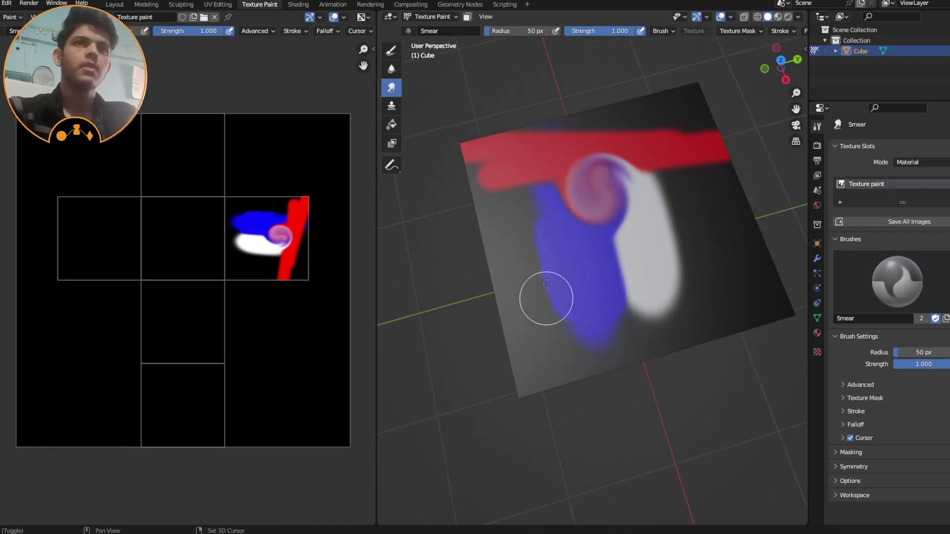
Step: Try the Clone brush on the cube's top face, copying parts of the painted strokes beside themselves, and undo the result
{"action": "scroll", "coordinate": [534, 267], "scroll_direction": "down", "scroll_amount": 1}
{"action": "left_click", "coordinate": [1, 106]}
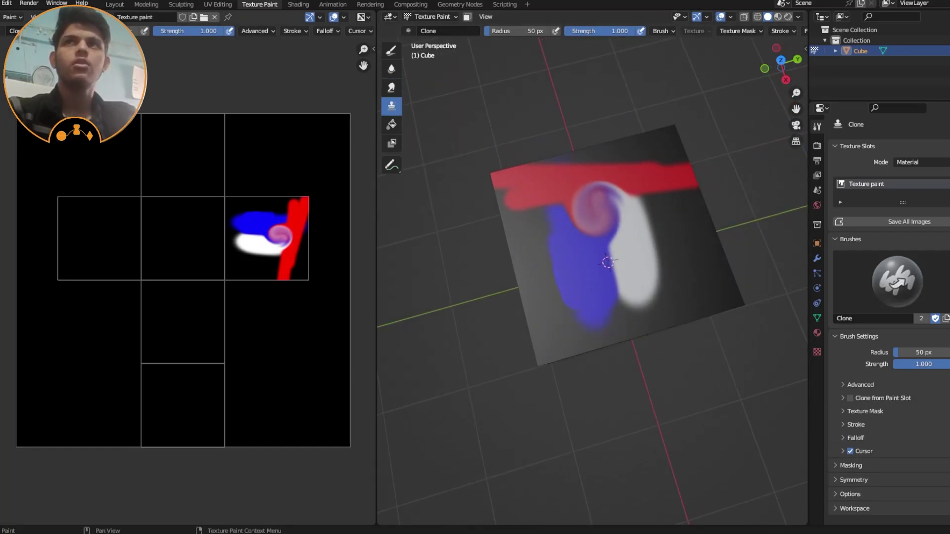
{"action": "mouse_move", "coordinate": [518, 233]}
{"action": "left_mouse_down"}
{"action": "mouse_move", "coordinate": [551, 348]}
{"action": "mouse_move", "coordinate": [528, 265]}
{"action": "left_mouse_up"}
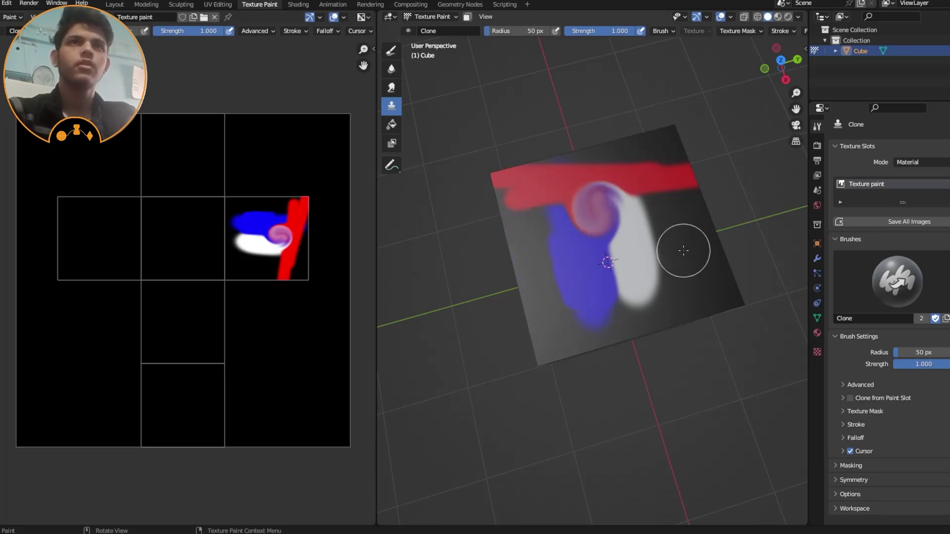
{"action": "middle_click_drag", "start_coordinate": [683, 250], "coordinate": [524, 227]}
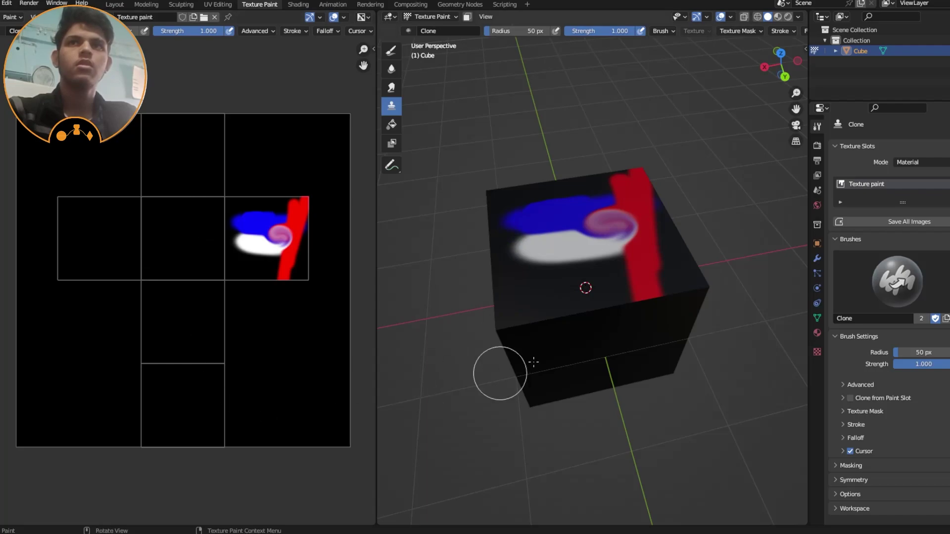
{"action": "mouse_move", "coordinate": [689, 276]}
{"action": "middle_mouse_down"}
{"action": "mouse_move", "coordinate": [685, 265]}
{"action": "mouse_move", "coordinate": [636, 314]}
{"action": "middle_mouse_up"}
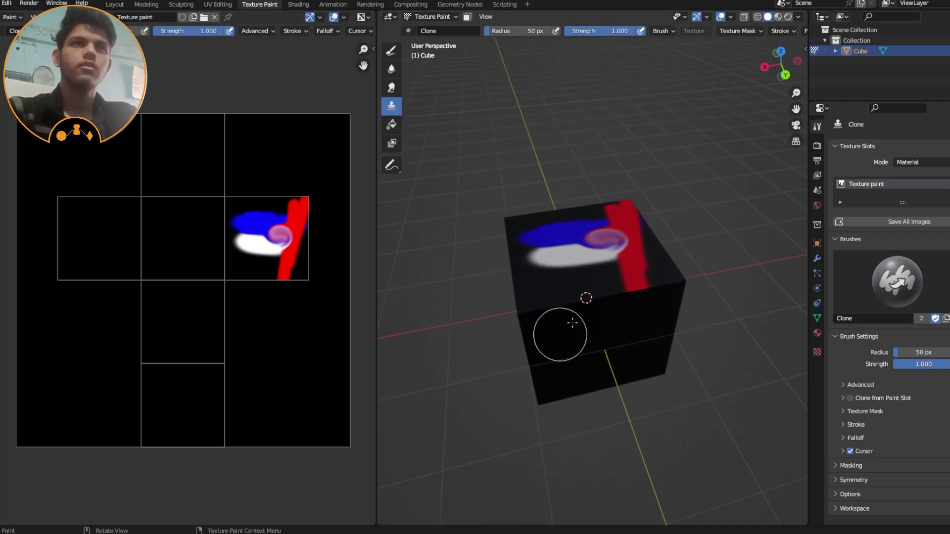
{"action": "middle_click_drag", "start_coordinate": [572, 322], "coordinate": [694, 270]}
{"action": "mouse_move", "coordinate": [576, 355]}
{"action": "middle_mouse_down"}
{"action": "mouse_move", "coordinate": [614, 391]}
{"action": "mouse_move", "coordinate": [646, 298]}
{"action": "middle_mouse_up"}
{"action": "mouse_move", "coordinate": [646, 298]}
{"action": "middle_mouse_down", "text": "shift"}
{"action": "mouse_move", "coordinate": [598, 359]}
{"action": "mouse_move", "coordinate": [609, 312]}
{"action": "middle_mouse_up", "text": "shift"}
{"action": "middle_click_drag", "start_coordinate": [490, 254], "coordinate": [528, 289]}
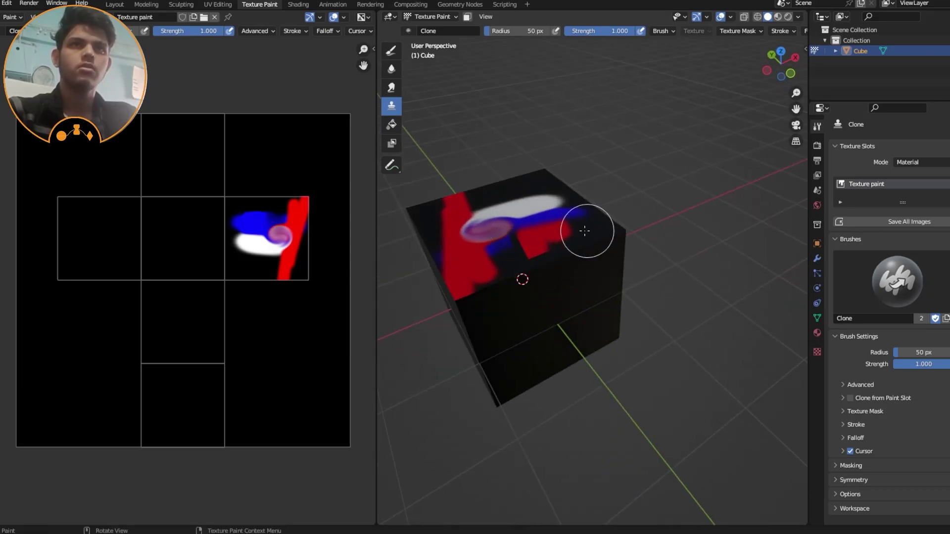
{"action": "mouse_move", "coordinate": [585, 231]}
{"action": "middle_mouse_down"}
{"action": "mouse_move", "coordinate": [569, 257]}
{"action": "mouse_move", "coordinate": [559, 238]}
{"action": "mouse_move", "coordinate": [581, 195]}
{"action": "middle_mouse_up"}
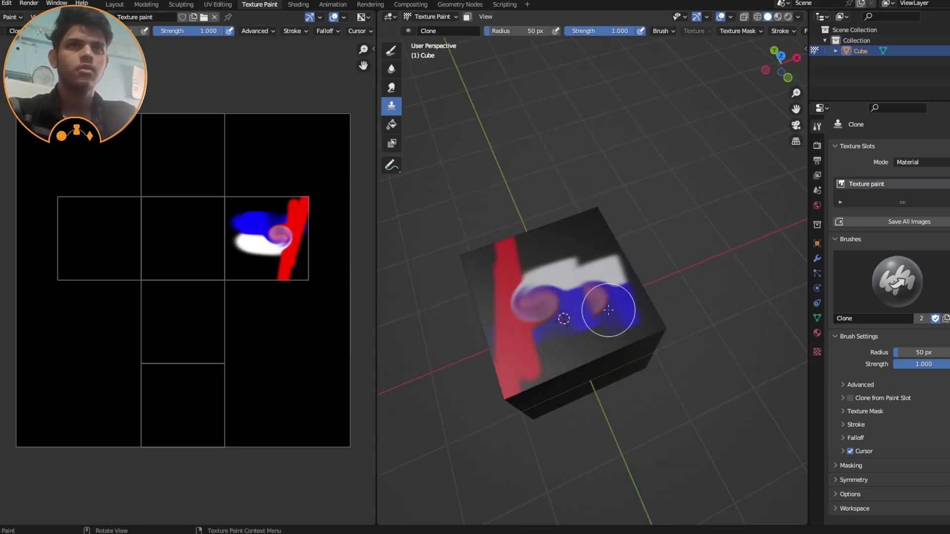
{"action": "mouse_move", "coordinate": [608, 311]}
{"action": "left_mouse_down"}
{"action": "mouse_move", "coordinate": [547, 296]}
{"action": "mouse_move", "coordinate": [588, 307]}
{"action": "mouse_move", "coordinate": [502, 382]}
{"action": "mouse_move", "coordinate": [584, 282]}
{"action": "mouse_move", "coordinate": [554, 231]}
{"action": "mouse_move", "coordinate": [569, 274]}
{"action": "left_mouse_up"}
{"action": "key", "text": "ctrl+z"}
Step: Clone the red, blue and white paint across the top face onto a side face, and undo the cloning
{"action": "scroll", "coordinate": [594, 262], "scroll_direction": "up", "scroll_amount": 4}
{"action": "scroll", "coordinate": [564, 260], "scroll_direction": "down", "scroll_amount": 3}
{"action": "middle_click_drag", "start_coordinate": [544, 327], "coordinate": [614, 282]}
{"action": "middle_click_drag", "start_coordinate": [559, 347], "coordinate": [542, 396], "text": "ctrl"}
{"action": "mouse_move", "coordinate": [529, 396]}
{"action": "left_mouse_down"}
{"action": "mouse_move", "coordinate": [398, 377]}
{"action": "mouse_move", "coordinate": [509, 332]}
{"action": "mouse_move", "coordinate": [559, 292]}
{"action": "mouse_move", "coordinate": [428, 301]}
{"action": "left_mouse_up"}
{"action": "middle_click_drag", "start_coordinate": [584, 299], "coordinate": [509, 330]}
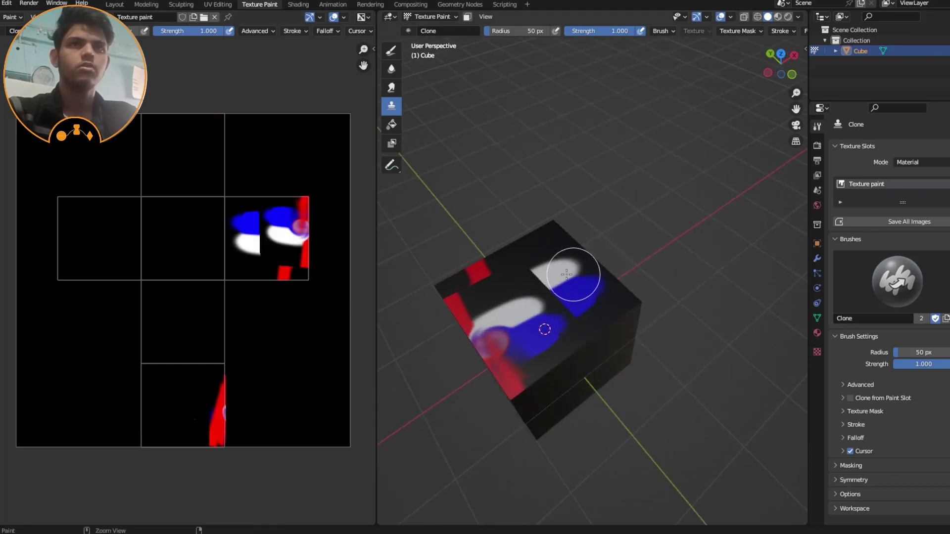
{"action": "key", "text": "ctrl+z"}
{"action": "middle_click_drag", "start_coordinate": [607, 259], "coordinate": [510, 220]}
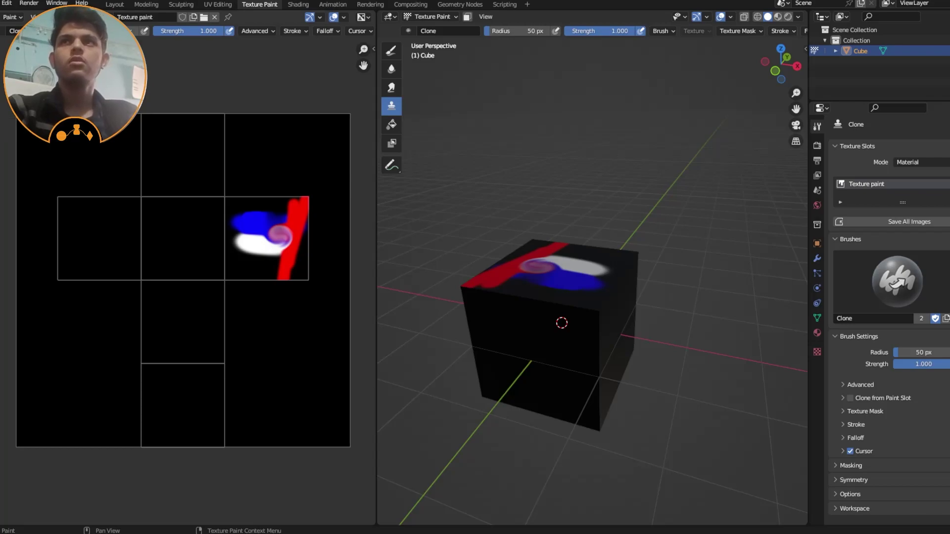
Step: Set the Fill tool's colour to black and fill the cube's entire texture with it
{"action": "left_click", "coordinate": [391, 124]}
{"action": "left_click", "coordinate": [84, 31]}
{"action": "left_click_drag", "start_coordinate": [160, 75], "coordinate": [161, 130]}
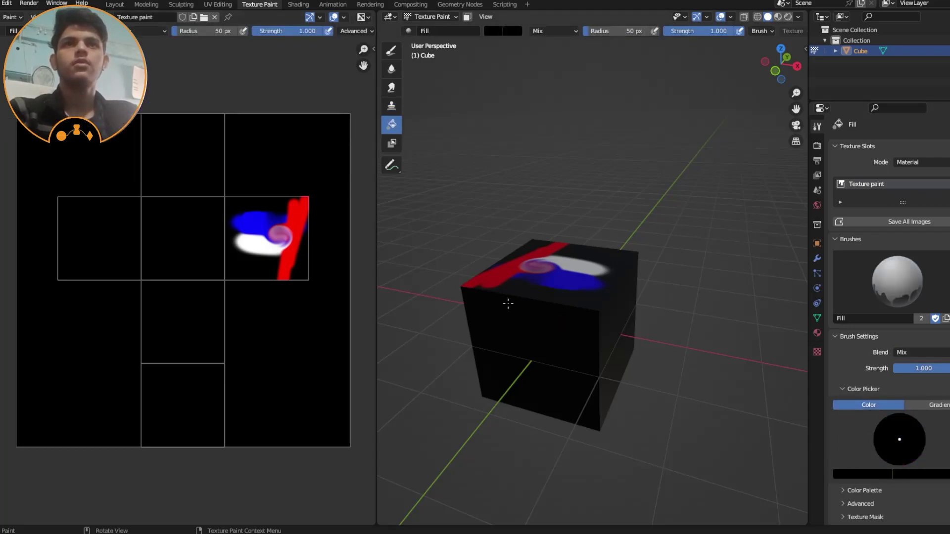
{"action": "left_click", "coordinate": [549, 304]}
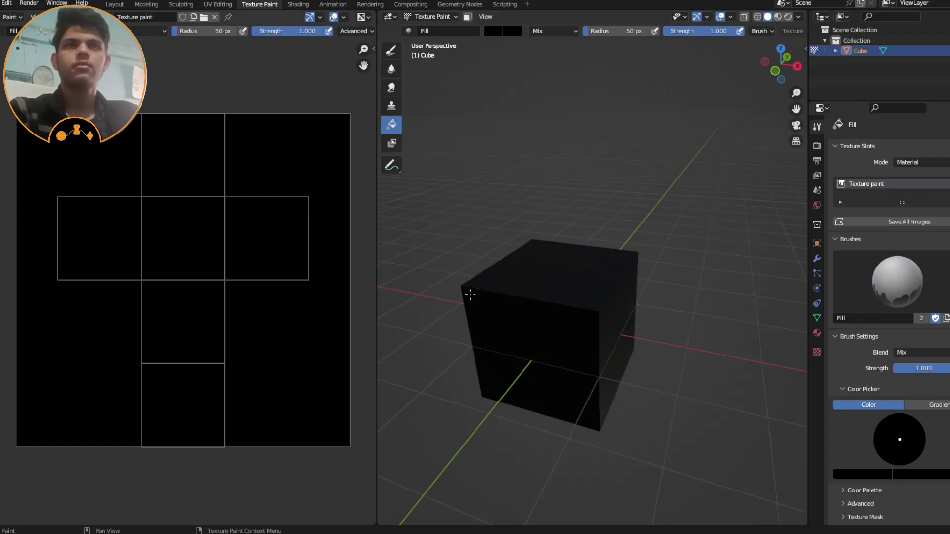
{"action": "middle_click_drag", "start_coordinate": [470, 295], "coordinate": [641, 292]}
{"action": "scroll", "coordinate": [640, 292], "scroll_direction": "up", "scroll_amount": 2}
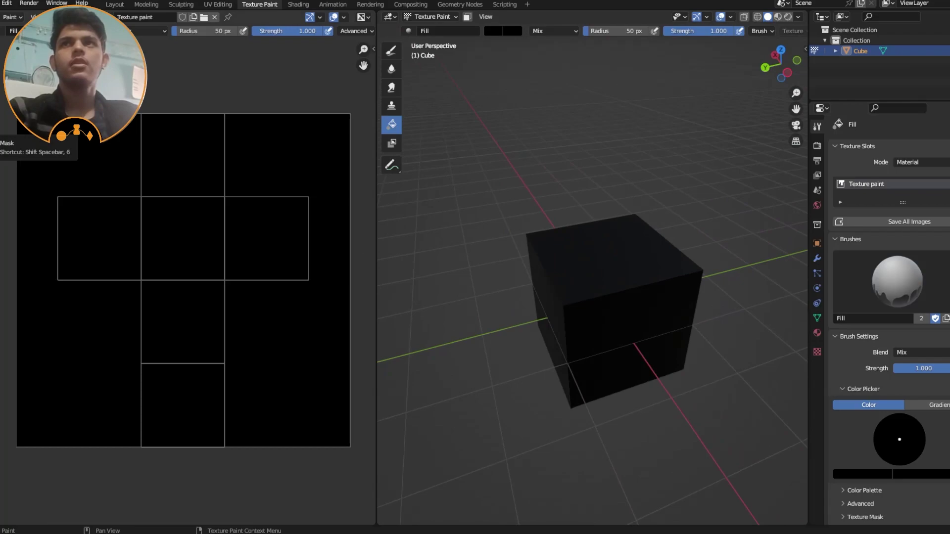
Step: Switch back to the Draw brush and bring the cube's top face into view
{"action": "left_click", "coordinate": [2, 50]}
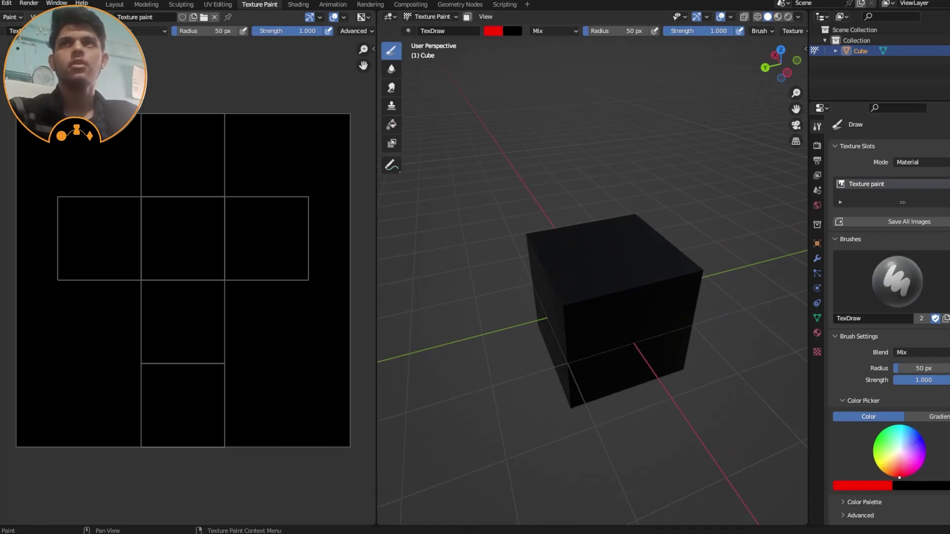
{"action": "middle_click_drag", "start_coordinate": [642, 208], "coordinate": [604, 231], "text": "shift"}
{"action": "scroll", "coordinate": [590, 190], "scroll_direction": "up", "scroll_amount": 1}
{"action": "middle_click_drag", "start_coordinate": [590, 190], "coordinate": [576, 242]}
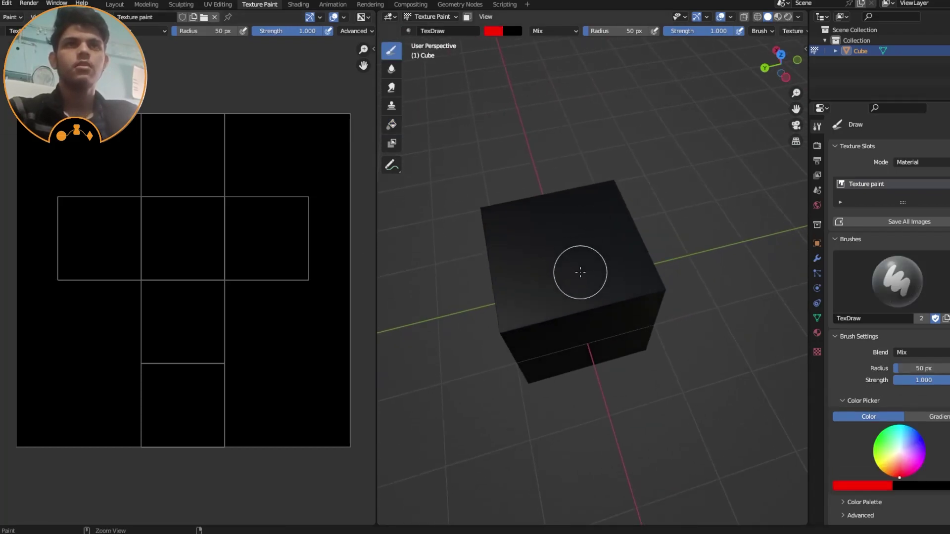
{"action": "scroll", "coordinate": [580, 272], "scroll_direction": "up", "scroll_amount": 1}
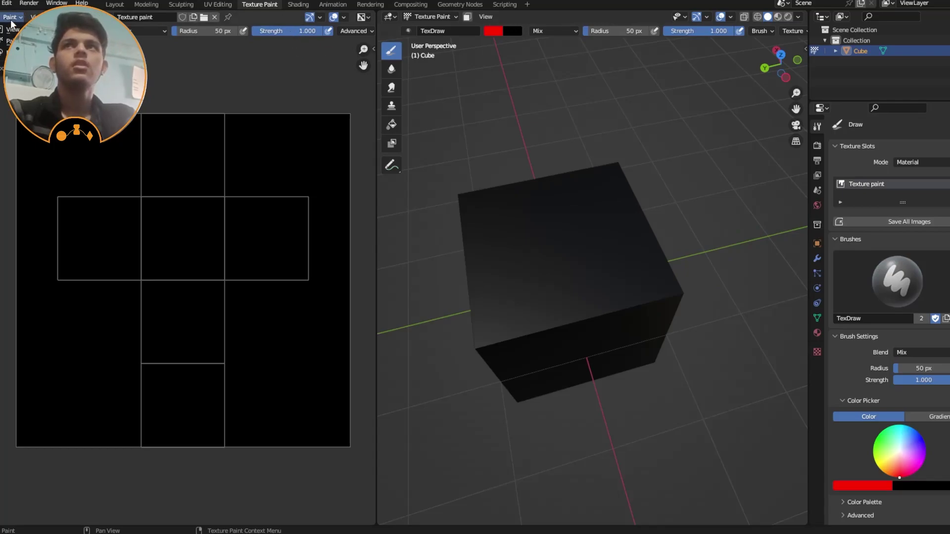
Step: Look at the brushes available in Sculpt Mode, including Smooth, and return the cube to Texture Paint mode
{"action": "left_click", "coordinate": [439, 19]}
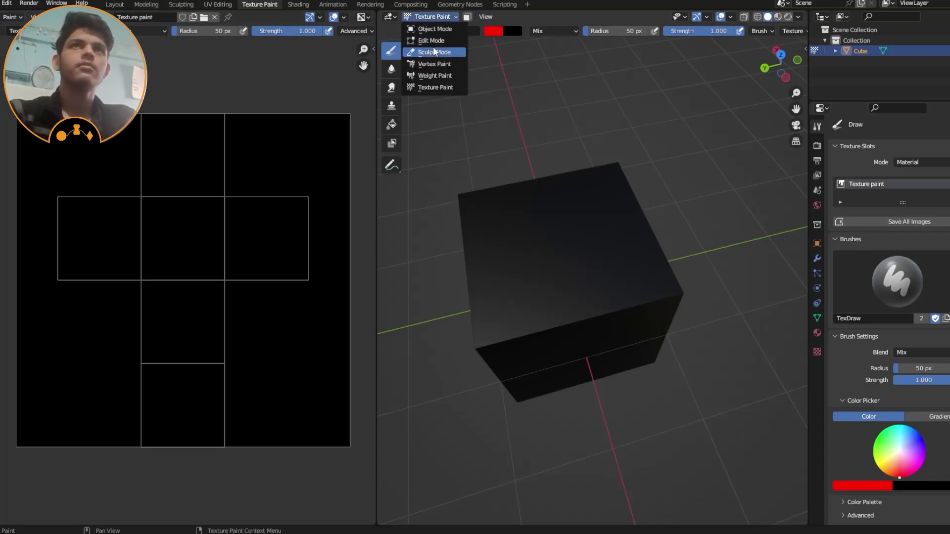
{"action": "left_click", "coordinate": [435, 51]}
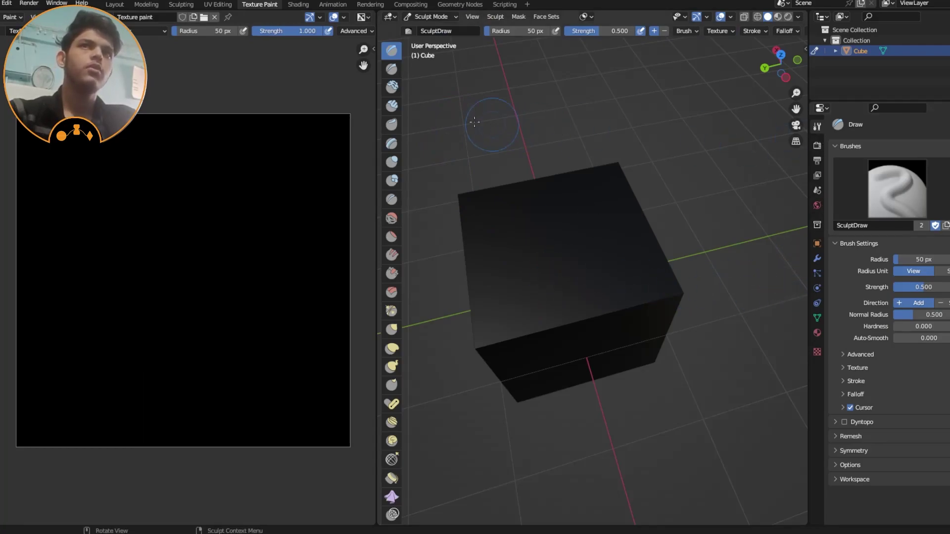
{"action": "left_click", "coordinate": [391, 124]}
{"action": "left_click", "coordinate": [391, 162]}
{"action": "left_click", "coordinate": [392, 218]}
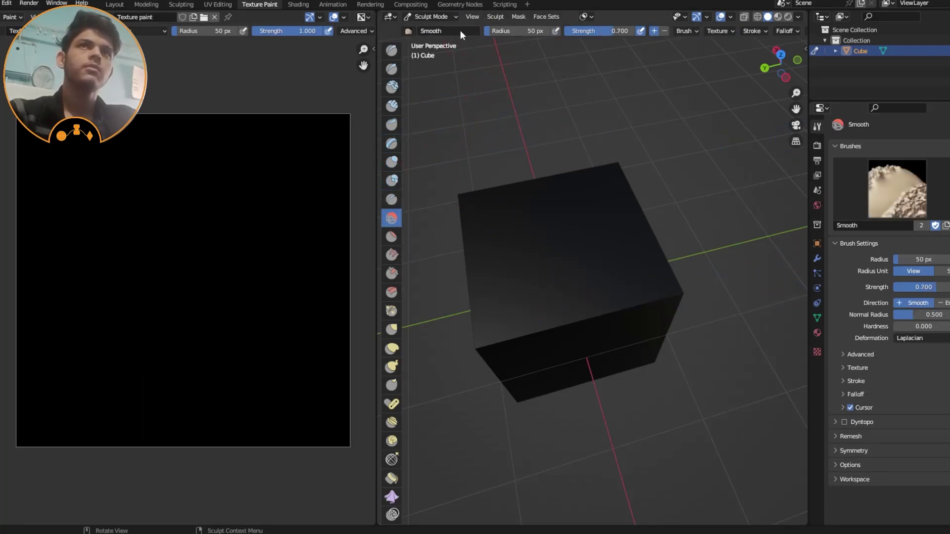
{"action": "left_click", "coordinate": [430, 17]}
{"action": "left_click", "coordinate": [426, 86]}
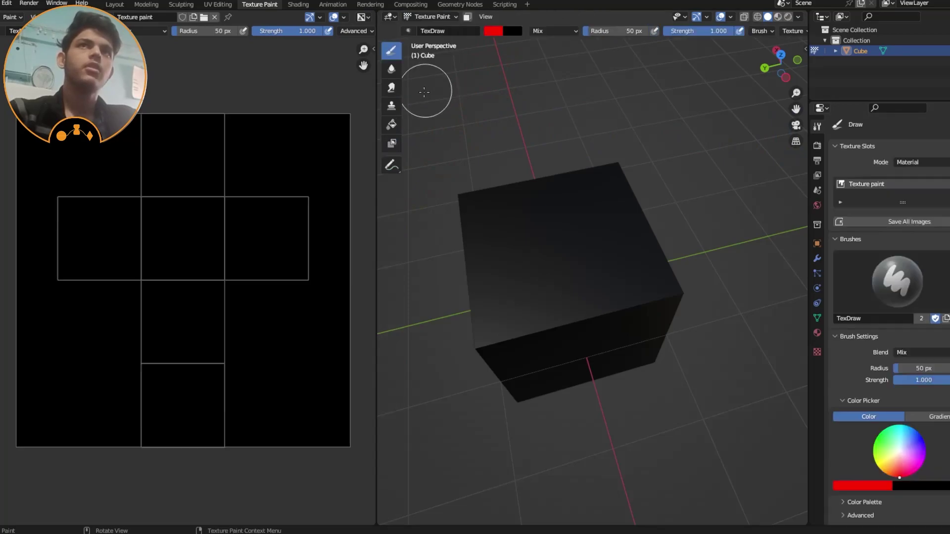
Step: Go through the texture painting tools Soften, Smear, Clone, Fill and Mask, and return to the Draw brush
{"action": "left_click", "coordinate": [392, 88]}
{"action": "left_click", "coordinate": [391, 105]}
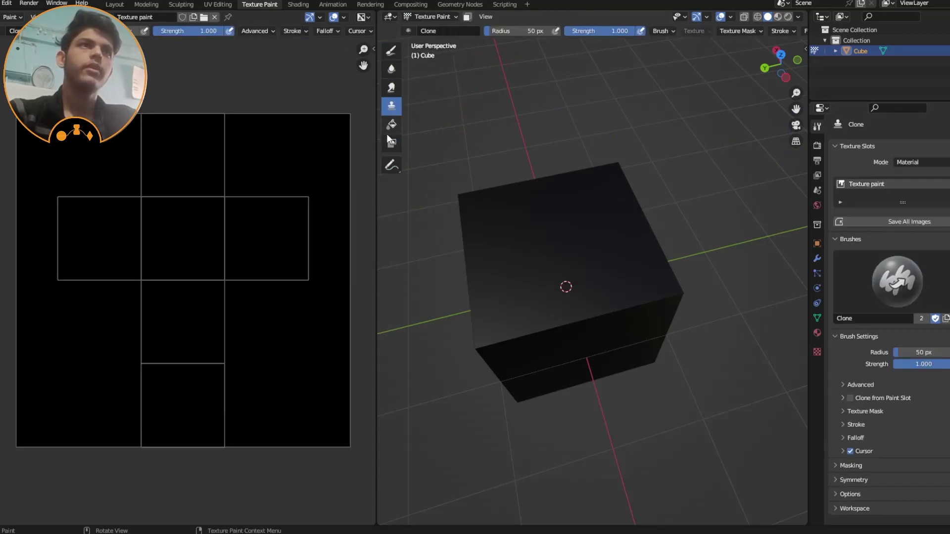
{"action": "left_click", "coordinate": [391, 143]}
{"action": "left_click", "coordinate": [392, 124]}
{"action": "left_click", "coordinate": [392, 50]}
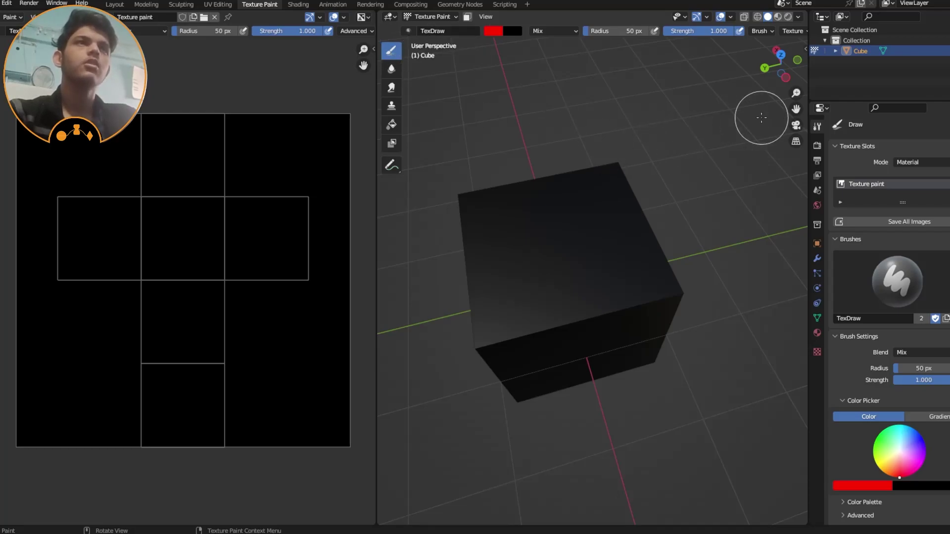
{"action": "left_click", "coordinate": [392, 71]}
{"action": "left_click", "coordinate": [391, 87]}
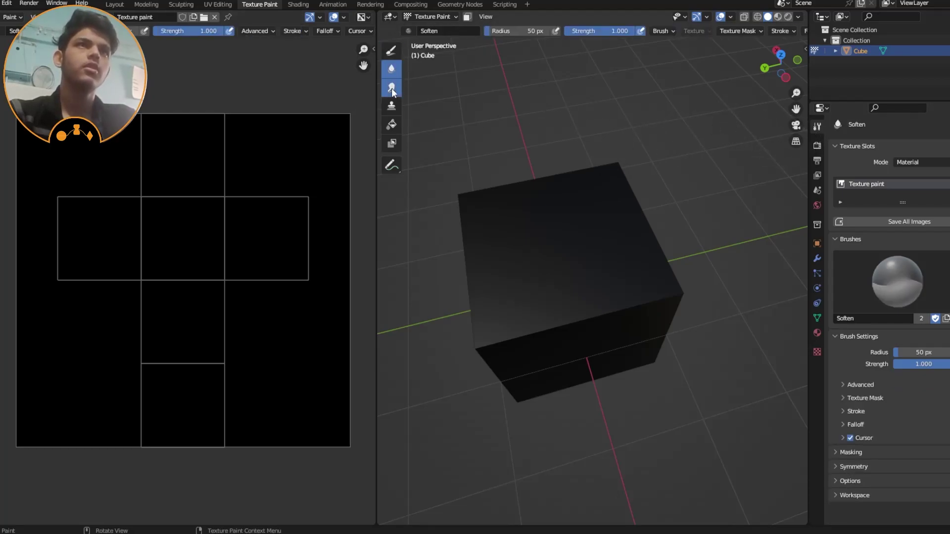
{"action": "left_click", "coordinate": [392, 105]}
{"action": "left_click", "coordinate": [391, 124]}
{"action": "left_click", "coordinate": [392, 143]}
{"action": "left_click", "coordinate": [392, 68]}
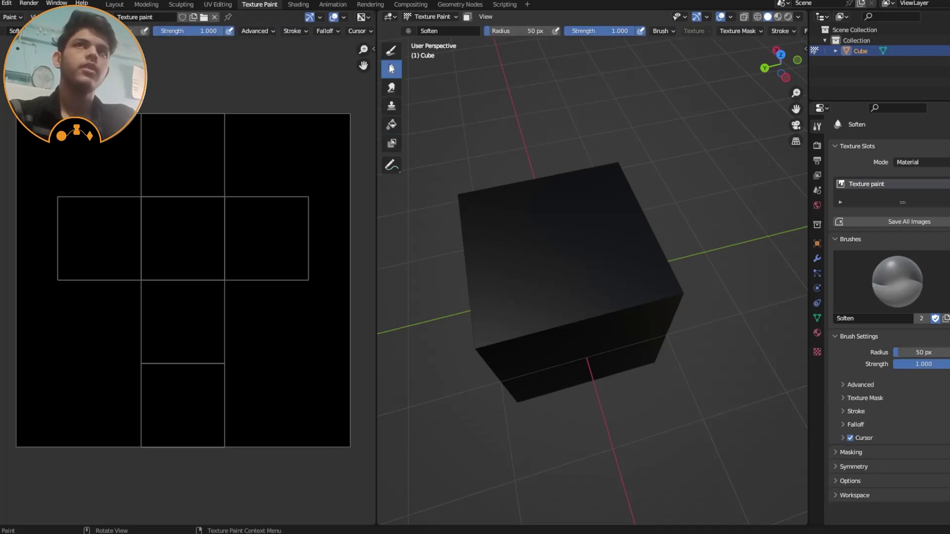
{"action": "left_click", "coordinate": [384, 54]}
{"action": "scroll", "coordinate": [582, 256], "scroll_direction": "up", "scroll_amount": 2}
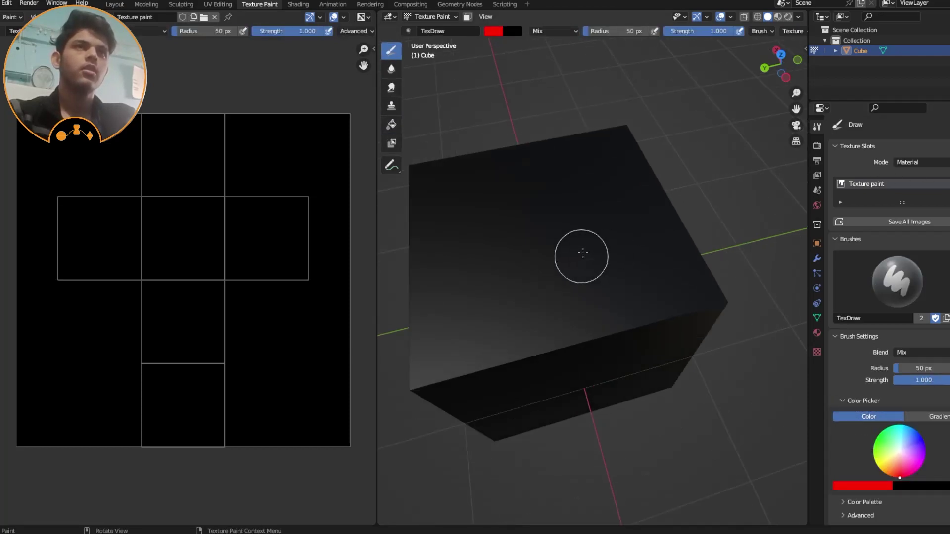
Step: Enable X mirror symmetry for painting, test it with a red stroke on the cube's top face and undo the stroke
{"action": "middle_click_drag", "start_coordinate": [582, 255], "coordinate": [569, 198], "text": "ctrl"}
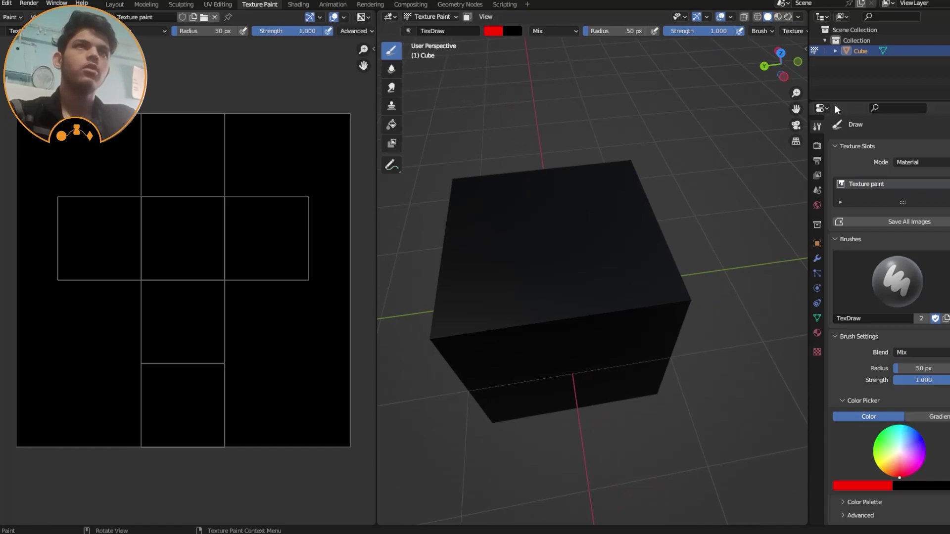
{"action": "scroll", "coordinate": [866, 319], "scroll_direction": "down", "scroll_amount": 6}
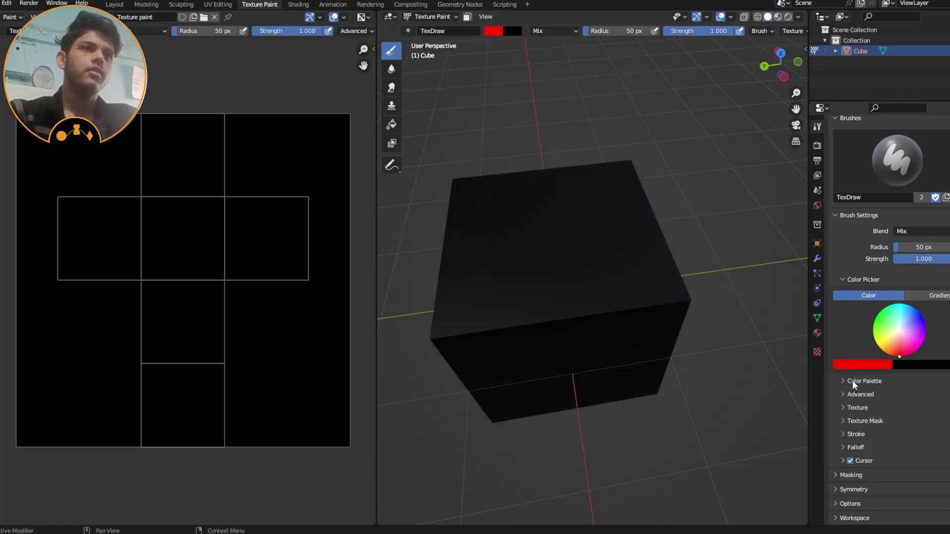
{"action": "left_click", "coordinate": [859, 489]}
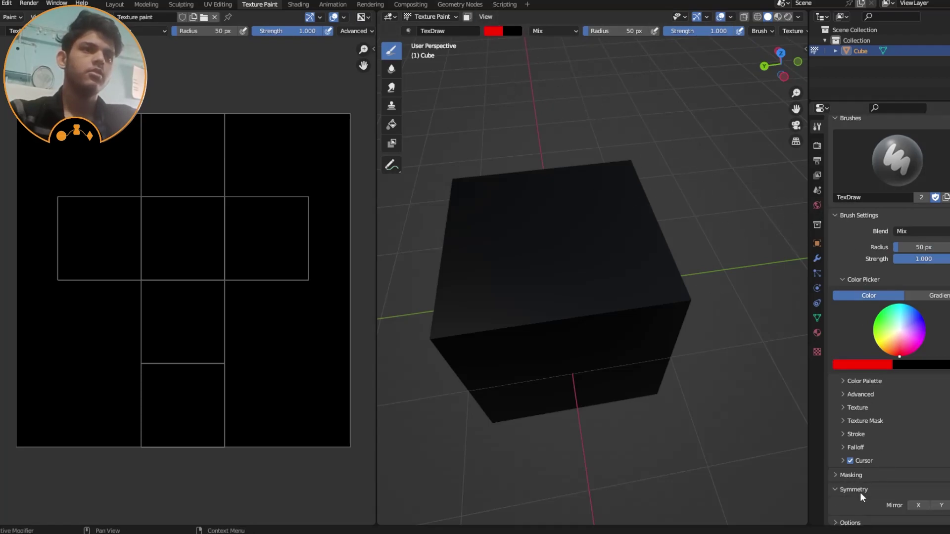
{"action": "left_click_drag", "start_coordinate": [583, 282], "coordinate": [547, 307]}
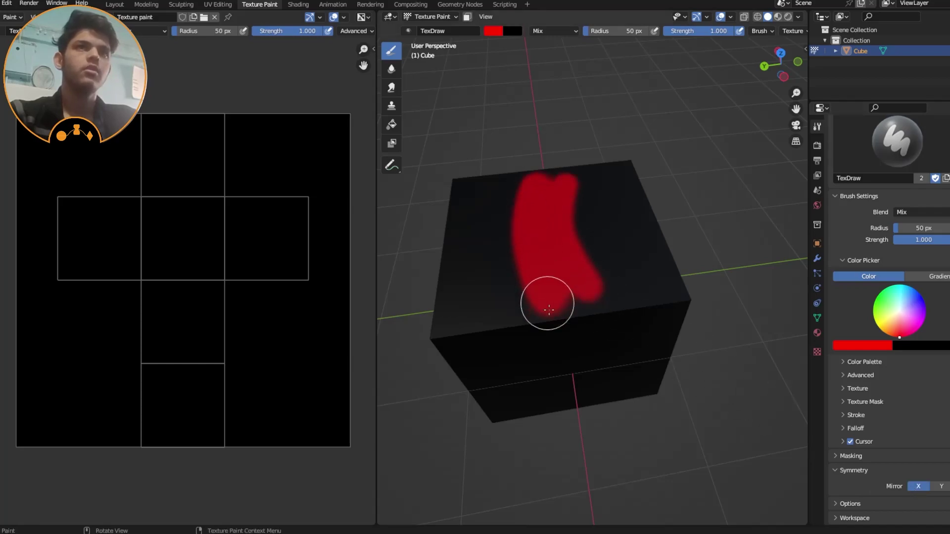
{"action": "key", "text": "ctrl+z"}
Step: Paint two more red test strokes on the cube with symmetry from other viewing angles, and undo them
{"action": "middle_click_drag", "start_coordinate": [580, 300], "coordinate": [692, 316]}
{"action": "left_click_drag", "start_coordinate": [566, 259], "coordinate": [507, 379]}
{"action": "middle_click_drag", "start_coordinate": [550, 336], "coordinate": [601, 277]}
{"action": "key", "text": "ctrl+z"}
{"action": "mouse_move", "coordinate": [555, 280]}
{"action": "left_mouse_down"}
{"action": "mouse_move", "coordinate": [554, 335]}
{"action": "mouse_move", "coordinate": [522, 347]}
{"action": "mouse_move", "coordinate": [528, 384]}
{"action": "left_mouse_up"}
{"action": "key", "text": "ctrl+z"}
Step: Try the Y mirror option with a red test stroke on the cube, and undo the stroke
{"action": "mouse_move", "coordinate": [607, 282]}
{"action": "middle_mouse_down"}
{"action": "mouse_move", "coordinate": [645, 269]}
{"action": "mouse_move", "coordinate": [626, 325]}
{"action": "mouse_move", "coordinate": [624, 391]}
{"action": "middle_mouse_up"}
{"action": "left_click", "coordinate": [938, 488]}
{"action": "mouse_move", "coordinate": [619, 388]}
{"action": "left_mouse_down"}
{"action": "mouse_move", "coordinate": [452, 361]}
{"action": "mouse_move", "coordinate": [510, 312]}
{"action": "mouse_move", "coordinate": [596, 393]}
{"action": "left_mouse_up"}
{"action": "key", "text": "ctrl+z"}
{"action": "middle_click_drag", "start_coordinate": [695, 404], "coordinate": [687, 376]}
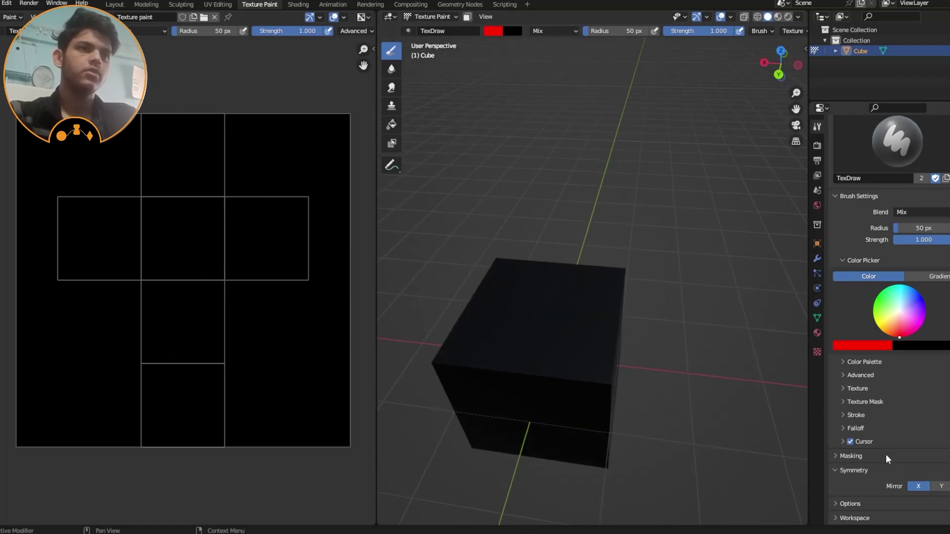
Step: Look through the Options, Masking and Workspace settings of the Draw brush
{"action": "left_click", "coordinate": [848, 469]}
{"action": "left_click", "coordinate": [856, 506]}
{"action": "scroll", "coordinate": [859, 502], "scroll_direction": "down", "scroll_amount": 3}
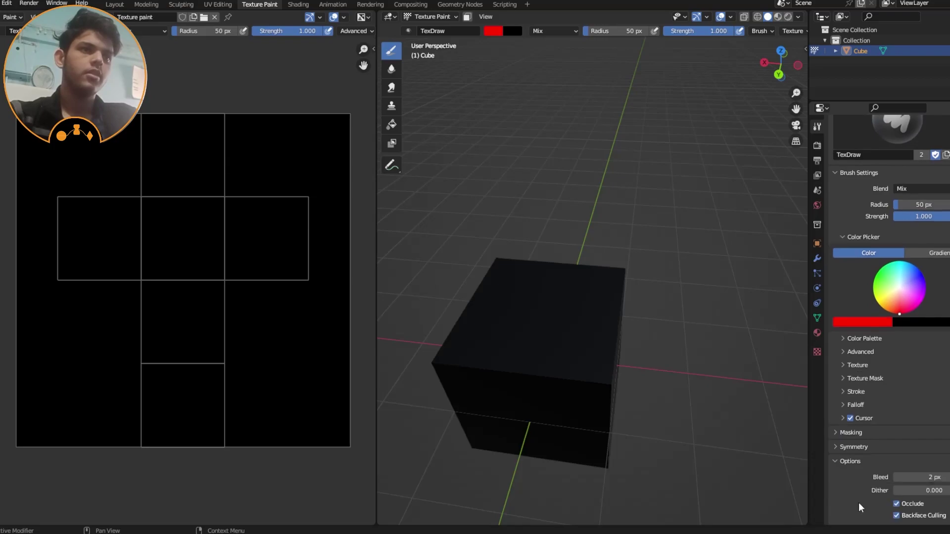
{"action": "left_click", "coordinate": [845, 432]}
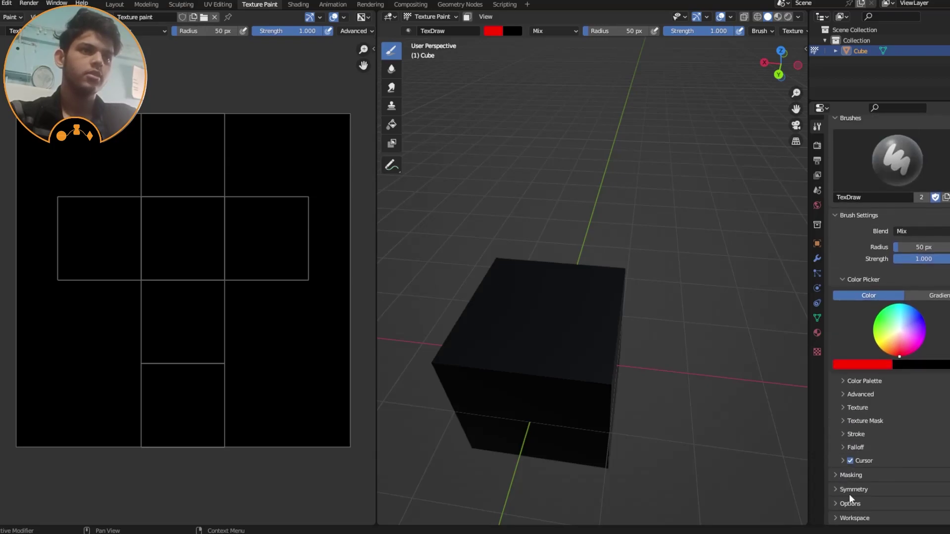
{"action": "left_click", "coordinate": [854, 518]}
{"action": "scroll", "coordinate": [857, 486], "scroll_direction": "down", "scroll_amount": 4}
{"action": "left_click", "coordinate": [839, 427]}
{"action": "scroll", "coordinate": [866, 446], "scroll_direction": "up", "scroll_amount": 3}
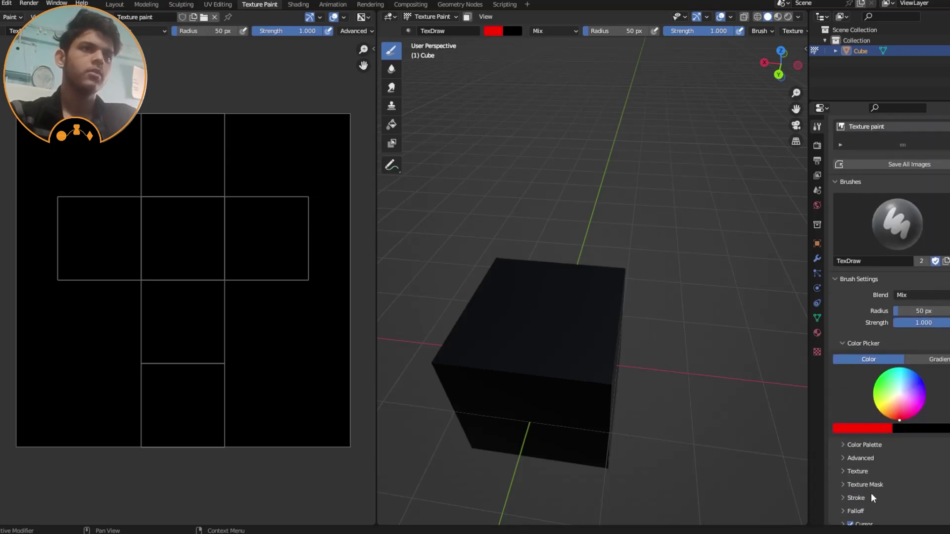
{"action": "scroll", "coordinate": [871, 492], "scroll_direction": "down", "scroll_amount": 3}
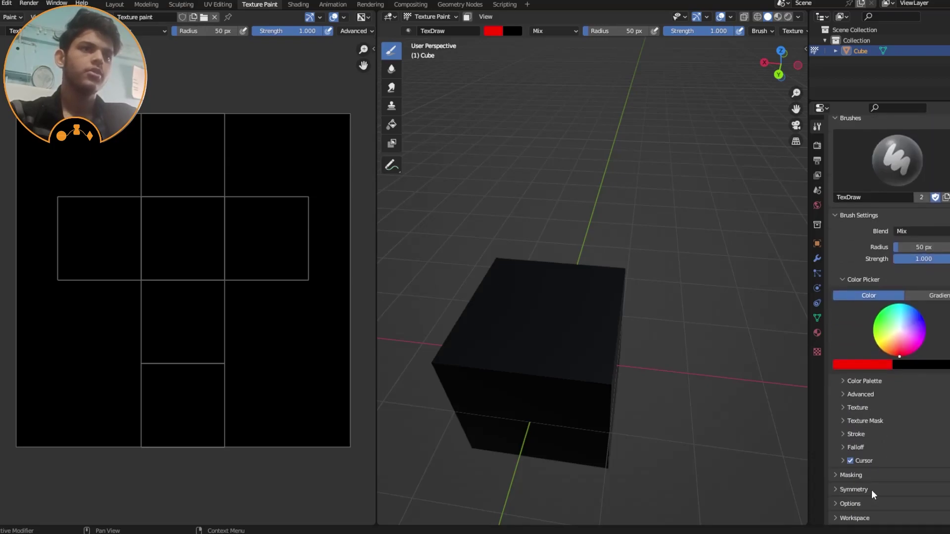
Step: Expand the Draw brush's Texture and Texture Mask settings and add a new brush texture
{"action": "left_click", "coordinate": [844, 405]}
{"action": "scroll", "coordinate": [871, 398], "scroll_direction": "down", "scroll_amount": 8}
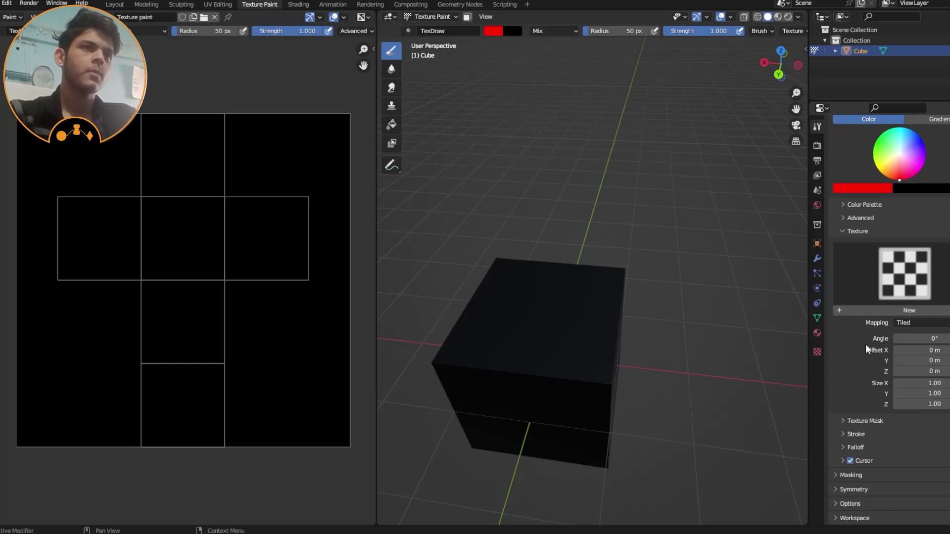
{"action": "left_click", "coordinate": [845, 420]}
{"action": "scroll", "coordinate": [843, 411], "scroll_direction": "down", "scroll_amount": 4}
{"action": "scroll", "coordinate": [848, 367], "scroll_direction": "up", "scroll_amount": 4}
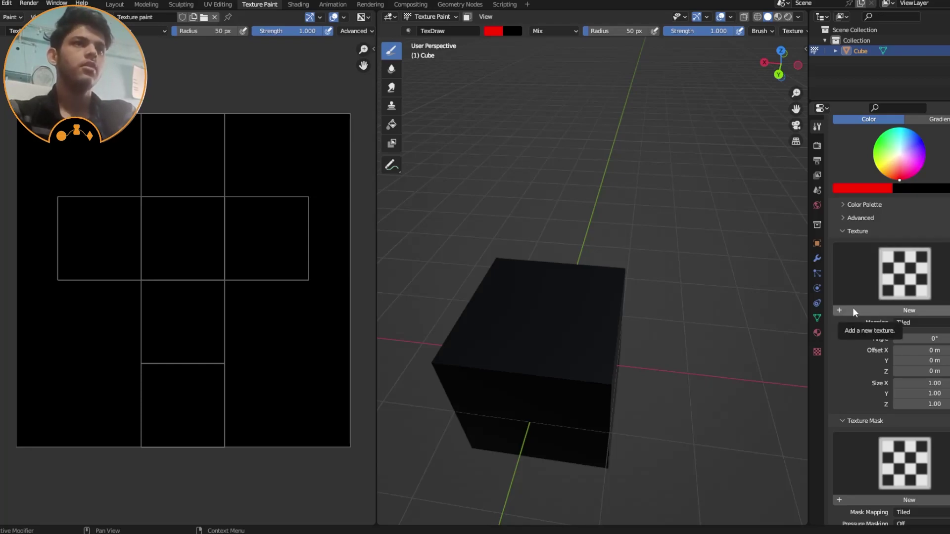
{"action": "left_click", "coordinate": [871, 310]}
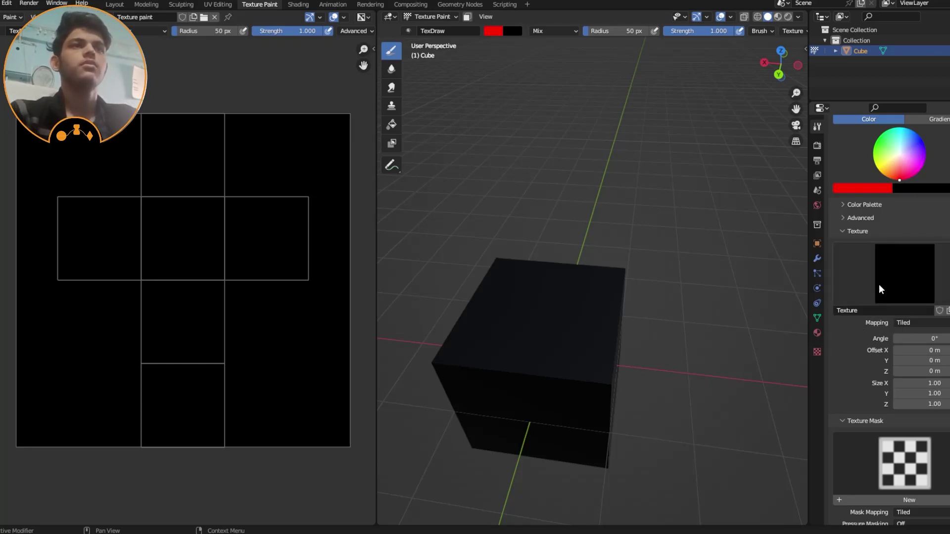
Step: Rename the new brush texture as Alpha new and load the image particles white.png into it
{"action": "left_click", "coordinate": [865, 310]}
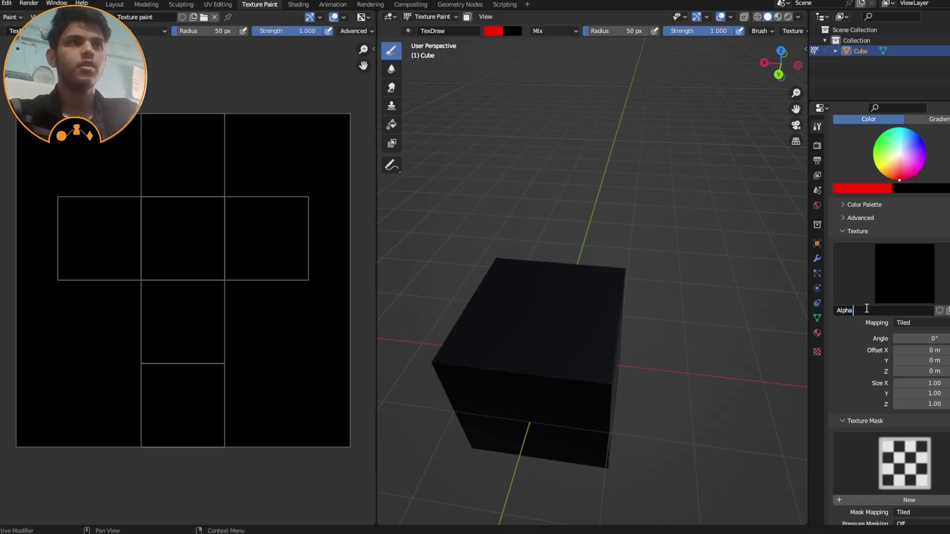
{"action": "left_click", "coordinate": [820, 352]}
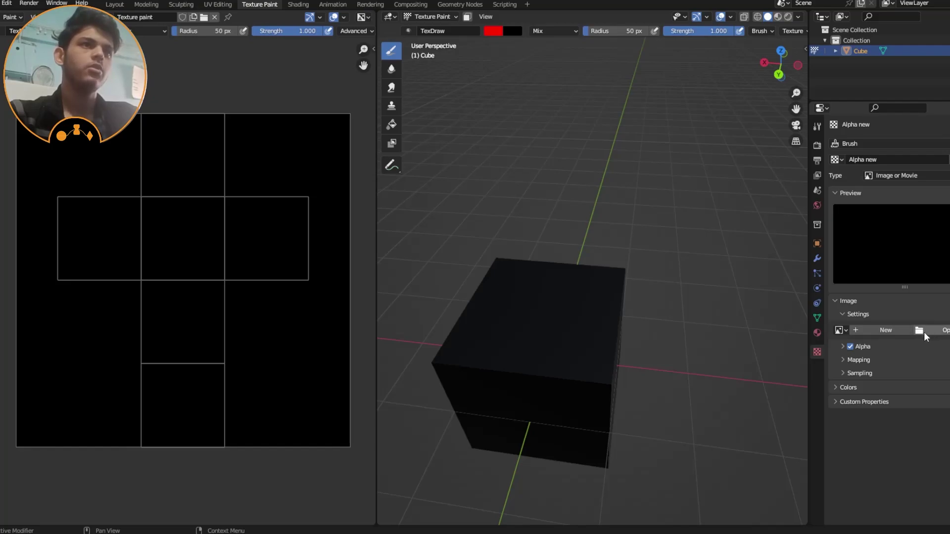
{"action": "left_click", "coordinate": [937, 335]}
{"action": "double_click", "coordinate": [500, 210]}
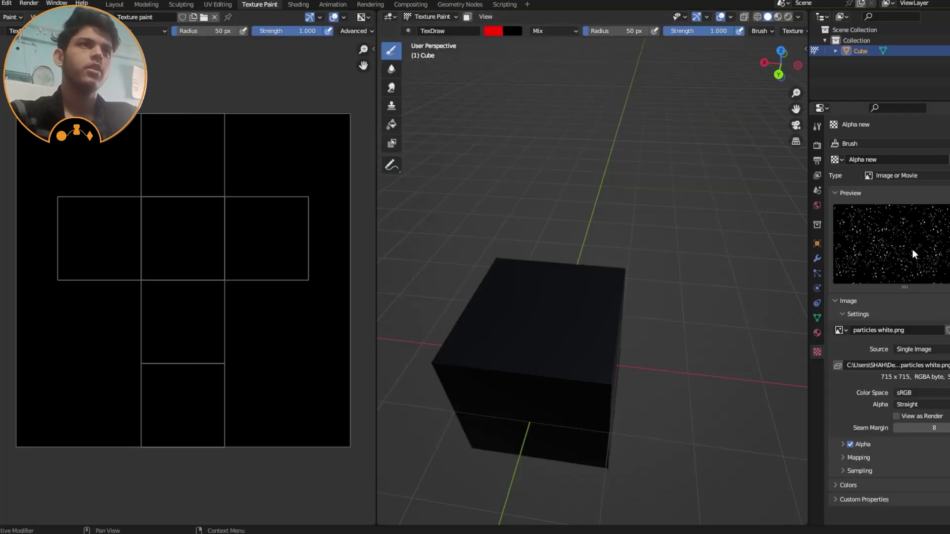
Step: Set the Draw brush's texture mapping to Stencil, and move and shrink the particle stencil over the cube
{"action": "left_click", "coordinate": [814, 127]}
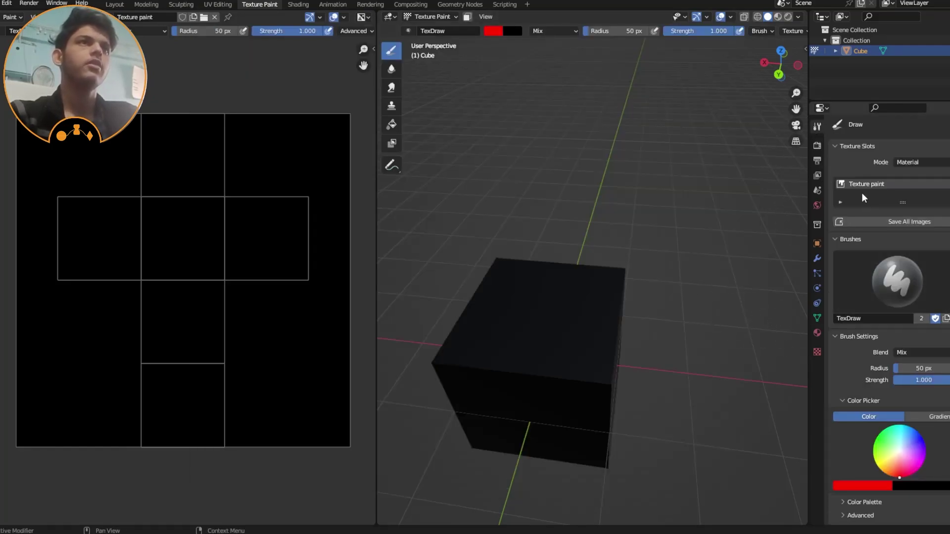
{"action": "scroll", "coordinate": [850, 429], "scroll_direction": "down", "scroll_amount": 15}
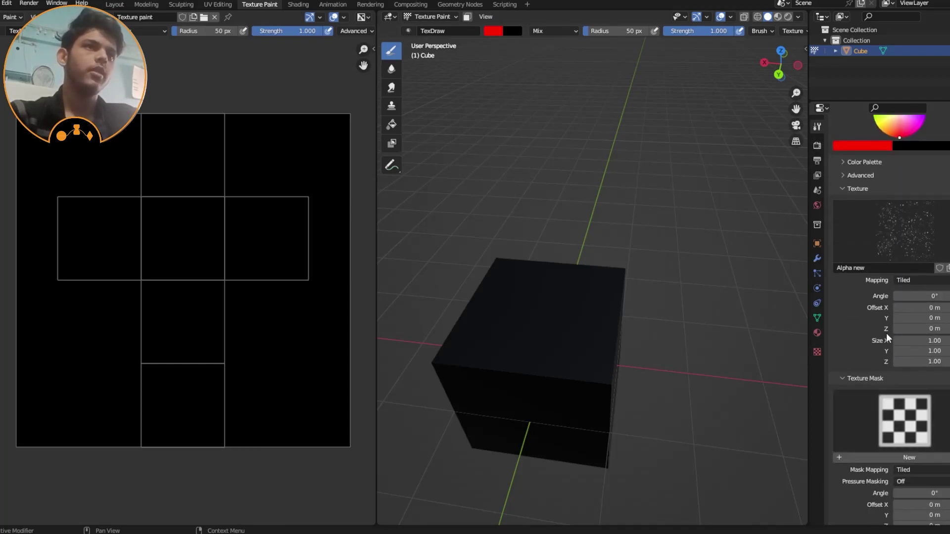
{"action": "left_click", "coordinate": [899, 280]}
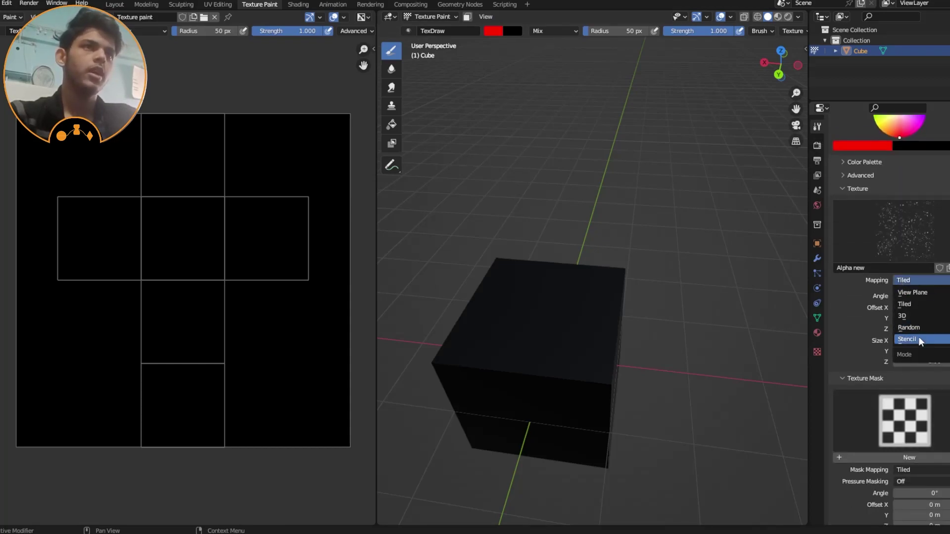
{"action": "left_click", "coordinate": [915, 339]}
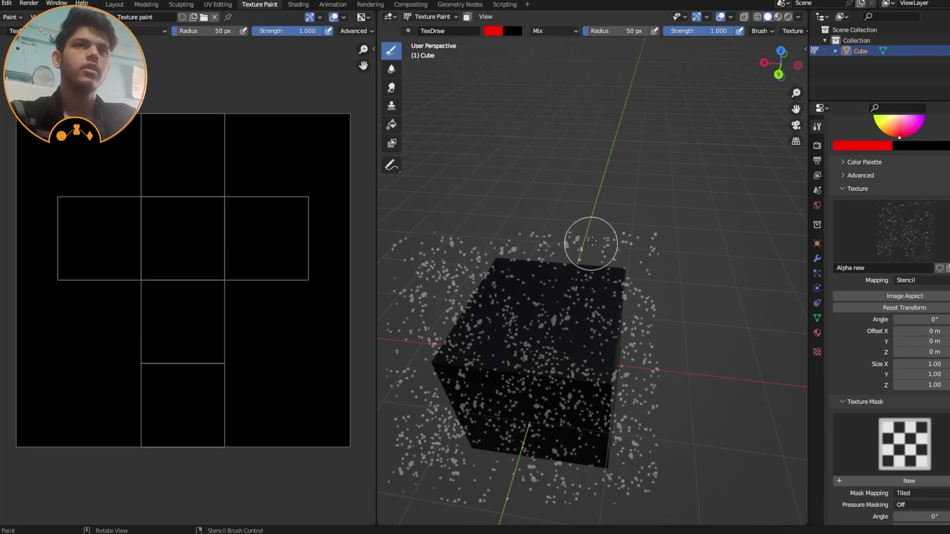
{"action": "right_click_drag", "start_coordinate": [610, 220], "coordinate": [655, 180]}
{"action": "right_click_drag", "start_coordinate": [647, 145], "coordinate": [637, 215], "text": "shift"}
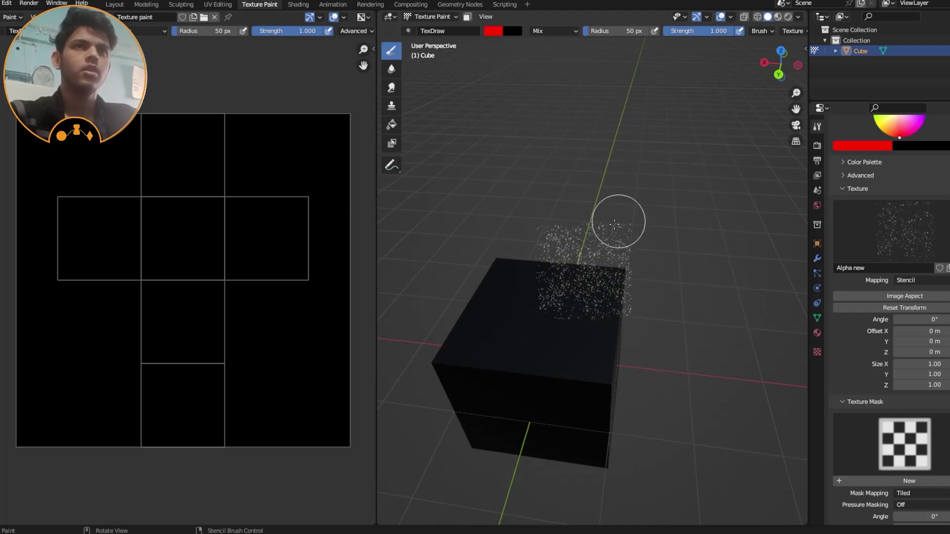
Step: Enlarge the particle stencil over the cube's side face, paint red specks through it, and move the stencil off the face
{"action": "mouse_move", "coordinate": [606, 241]}
{"action": "middle_mouse_down"}
{"action": "mouse_move", "coordinate": [635, 264]}
{"action": "mouse_move", "coordinate": [592, 227]}
{"action": "mouse_move", "coordinate": [616, 221]}
{"action": "mouse_move", "coordinate": [613, 257]}
{"action": "mouse_move", "coordinate": [606, 228]}
{"action": "middle_mouse_up"}
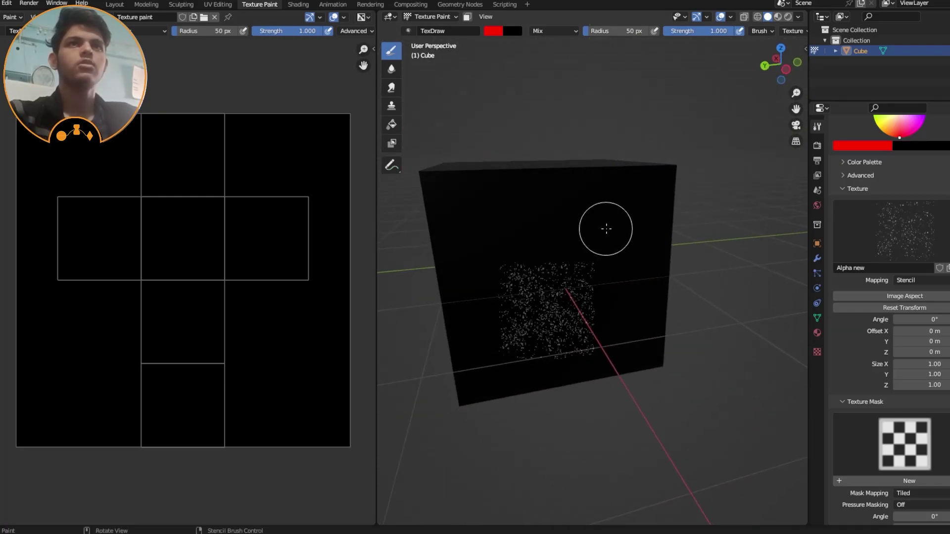
{"action": "scroll", "coordinate": [907, 204], "scroll_direction": "up", "scroll_amount": 4}
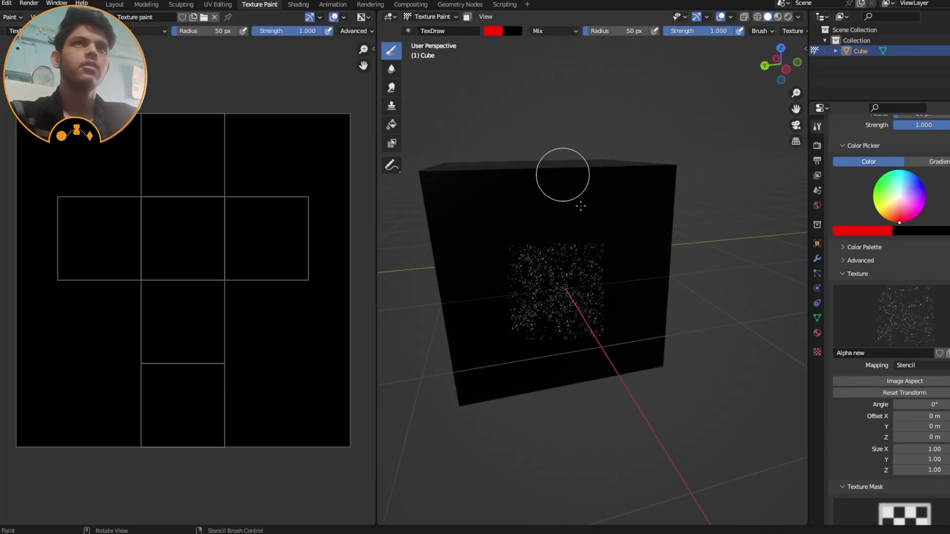
{"action": "middle_click_drag", "start_coordinate": [590, 286], "coordinate": [575, 232]}
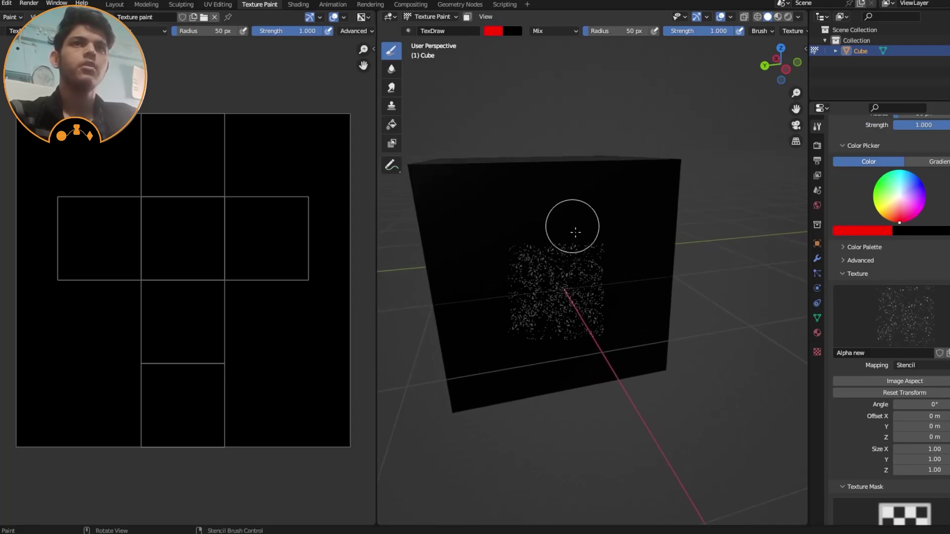
{"action": "right_click_drag", "start_coordinate": [596, 240], "coordinate": [598, 197], "text": "shift"}
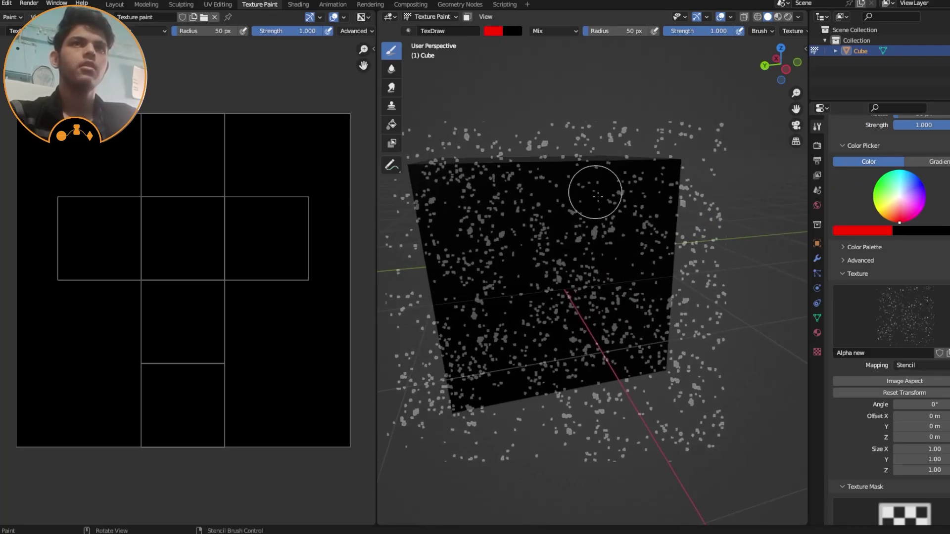
{"action": "right_click_drag", "start_coordinate": [524, 241], "coordinate": [564, 213]}
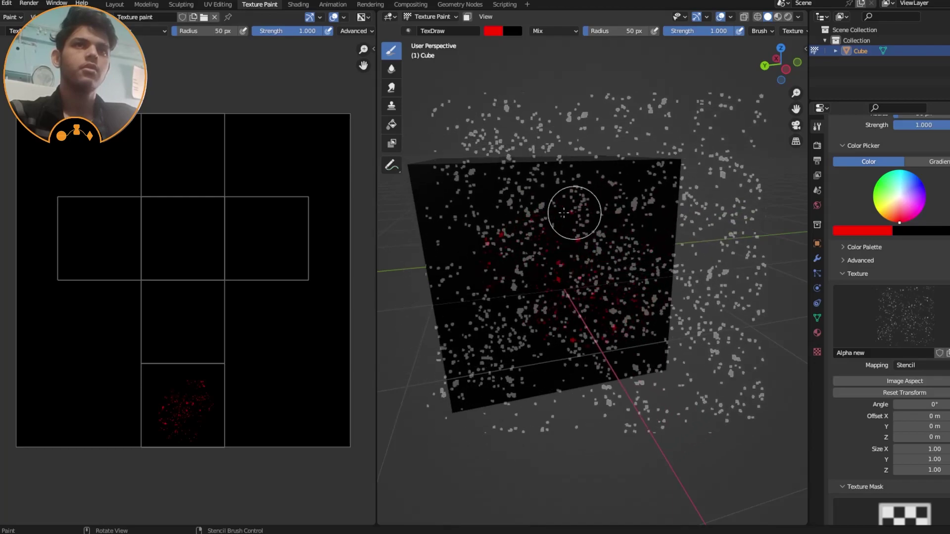
{"action": "left_click_drag", "start_coordinate": [479, 331], "coordinate": [537, 322]}
{"action": "mouse_move", "coordinate": [508, 265]}
{"action": "right_mouse_down"}
{"action": "mouse_move", "coordinate": [762, 191]}
{"action": "mouse_move", "coordinate": [883, 193]}
{"action": "right_mouse_up"}
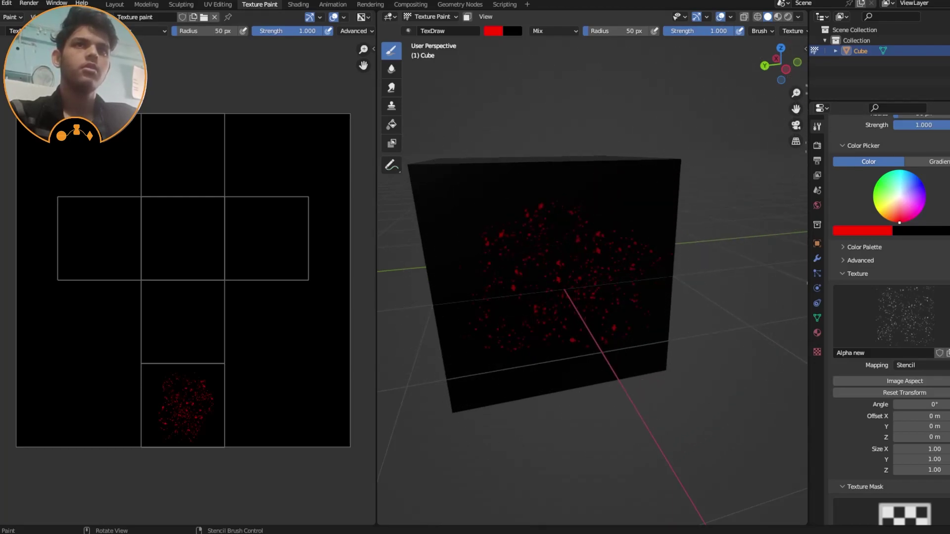
Step: Turn to the cube's top face, bring the particle stencil over it, rotate it to 319°, and shrink it
{"action": "scroll", "coordinate": [538, 268], "scroll_direction": "down", "scroll_amount": 2}
{"action": "middle_click_drag", "start_coordinate": [559, 241], "coordinate": [574, 225]}
{"action": "middle_click_drag", "start_coordinate": [581, 260], "coordinate": [594, 328], "text": "ctrl"}
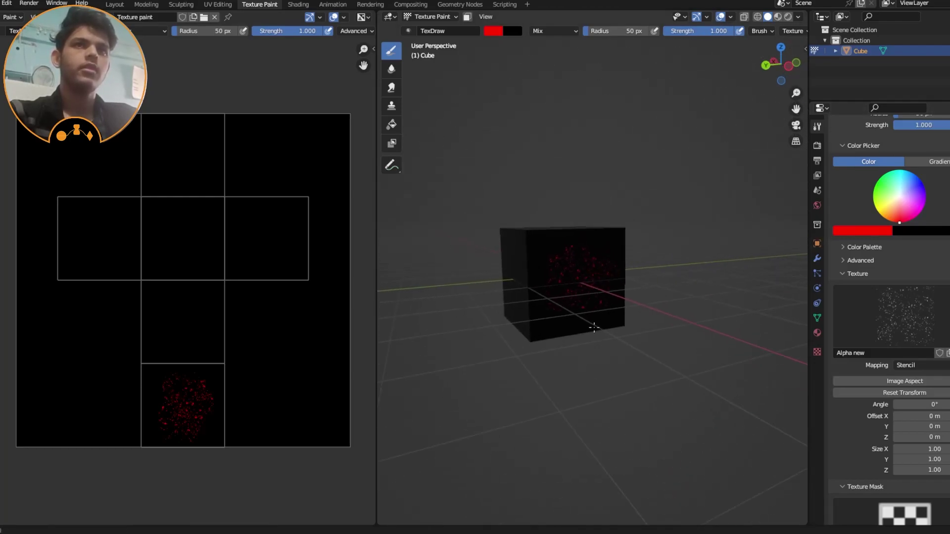
{"action": "scroll", "coordinate": [585, 285], "scroll_direction": "up", "scroll_amount": 2}
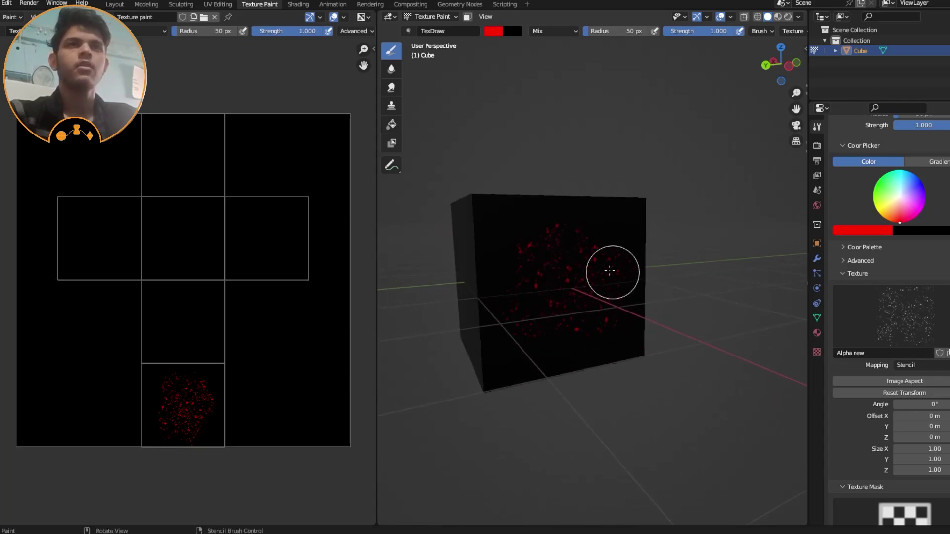
{"action": "middle_click_drag", "start_coordinate": [610, 269], "coordinate": [621, 248]}
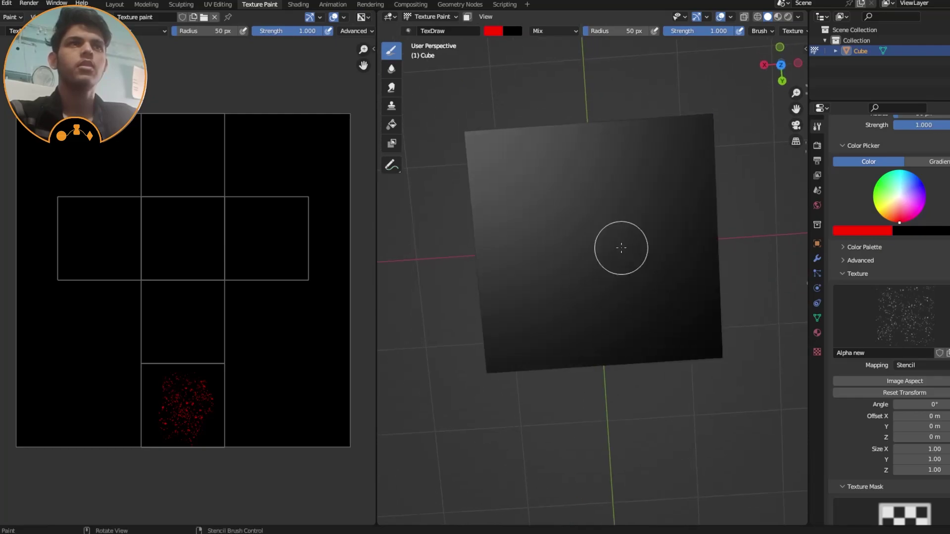
{"action": "right_click_drag", "start_coordinate": [598, 218], "coordinate": [213, 368]}
{"action": "scroll", "coordinate": [607, 237], "scroll_direction": "down", "scroll_amount": 4}
{"action": "middle_click_drag", "start_coordinate": [605, 268], "coordinate": [607, 233]}
{"action": "right_click_drag", "start_coordinate": [608, 233], "coordinate": [700, 259], "text": "ctrl"}
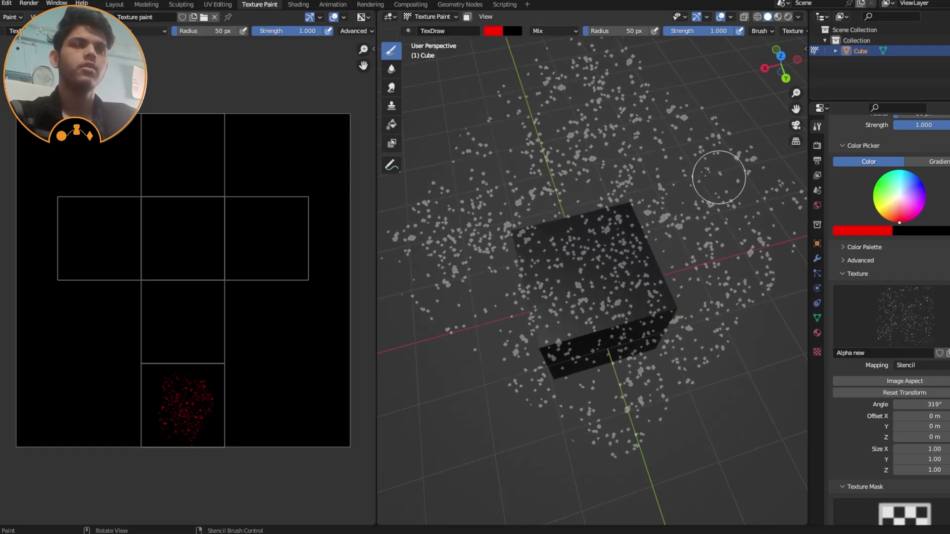
{"action": "middle_click_drag", "start_coordinate": [650, 158], "coordinate": [638, 198], "text": "shift"}
{"action": "right_click_drag", "start_coordinate": [638, 198], "coordinate": [604, 212], "text": "shift"}
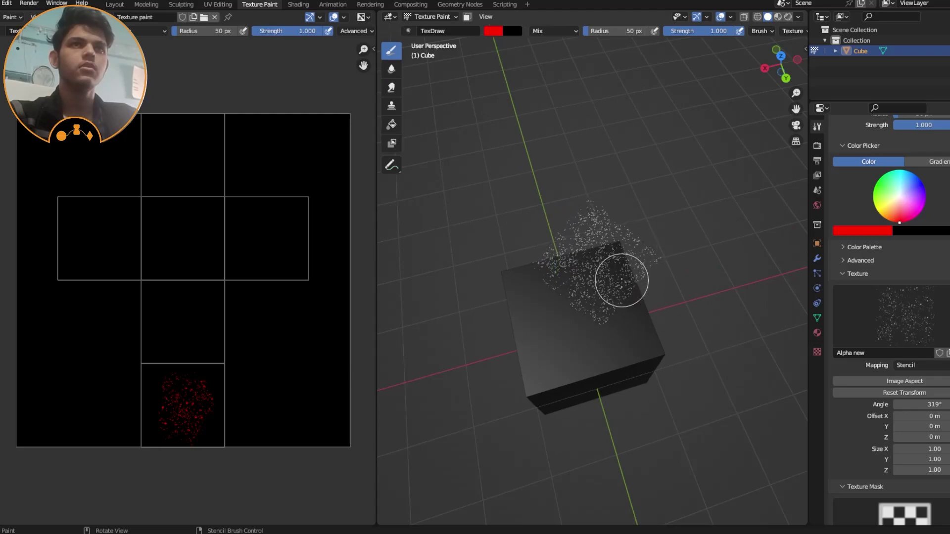
Step: Paint red specks on the top face through the stencil, rotating it to 263° and 157°, and move it off the cube
{"action": "left_click_drag", "start_coordinate": [618, 309], "coordinate": [628, 314]}
{"action": "mouse_move", "coordinate": [628, 313]}
{"action": "right_mouse_down"}
{"action": "mouse_move", "coordinate": [681, 426]}
{"action": "mouse_move", "coordinate": [647, 424]}
{"action": "mouse_move", "coordinate": [642, 443]}
{"action": "mouse_move", "coordinate": [615, 355]}
{"action": "right_mouse_up"}
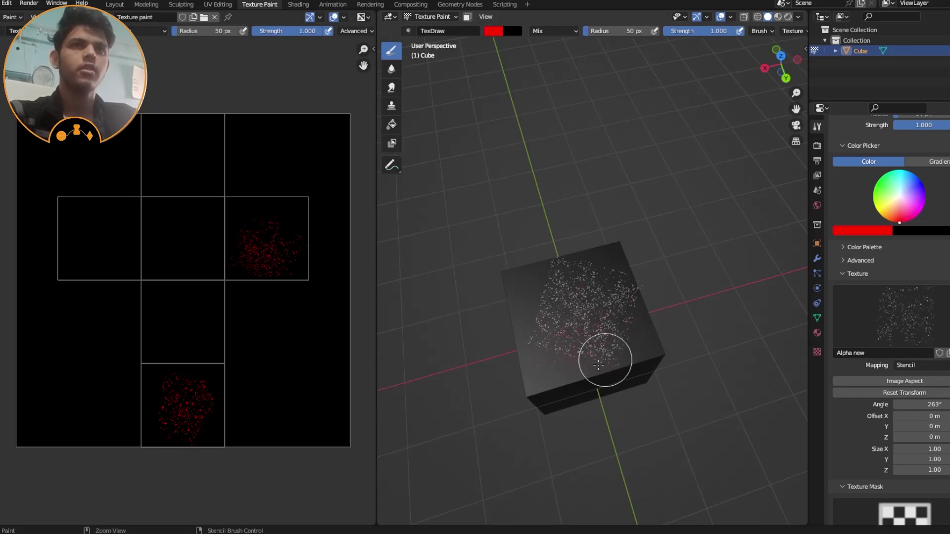
{"action": "right_click_drag", "start_coordinate": [654, 304], "coordinate": [791, 280], "text": "ctrl"}
{"action": "middle_click_drag", "start_coordinate": [594, 342], "coordinate": [622, 323]}
{"action": "right_click_drag", "start_coordinate": [622, 322], "coordinate": [717, 202]}
{"action": "middle_click_drag", "start_coordinate": [657, 381], "coordinate": [661, 399]}
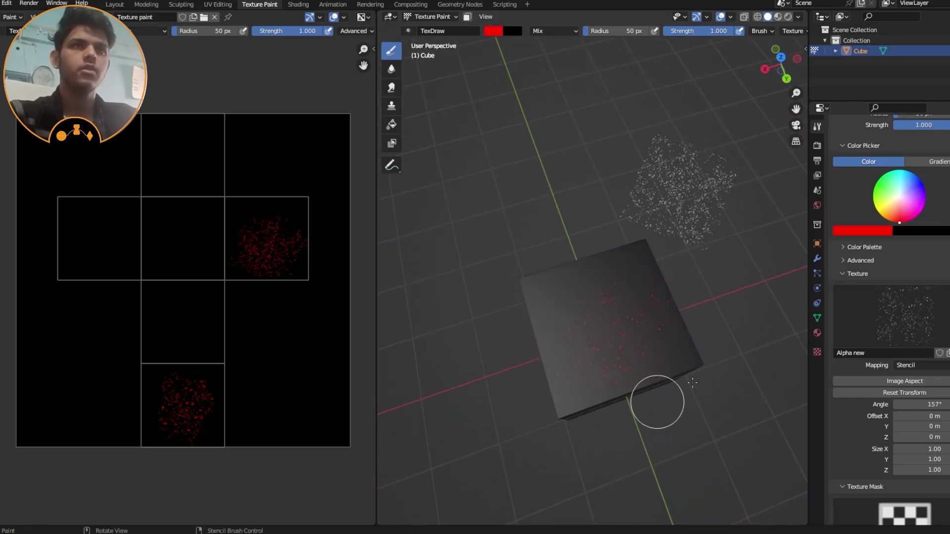
Step: Set the brush texture's mapping to View Plane and examine the painted specks on the cube from several angles
{"action": "left_click", "coordinate": [906, 365]}
{"action": "left_click", "coordinate": [909, 378]}
{"action": "middle_click_drag", "start_coordinate": [655, 339], "coordinate": [608, 317]}
{"action": "middle_click_drag", "start_coordinate": [607, 317], "coordinate": [521, 252]}
{"action": "scroll", "coordinate": [540, 297], "scroll_direction": "down", "scroll_amount": 1}
{"action": "middle_click_drag", "start_coordinate": [554, 354], "coordinate": [632, 364], "text": "shift"}
{"action": "middle_click_drag", "start_coordinate": [529, 267], "coordinate": [577, 312], "text": "shift"}
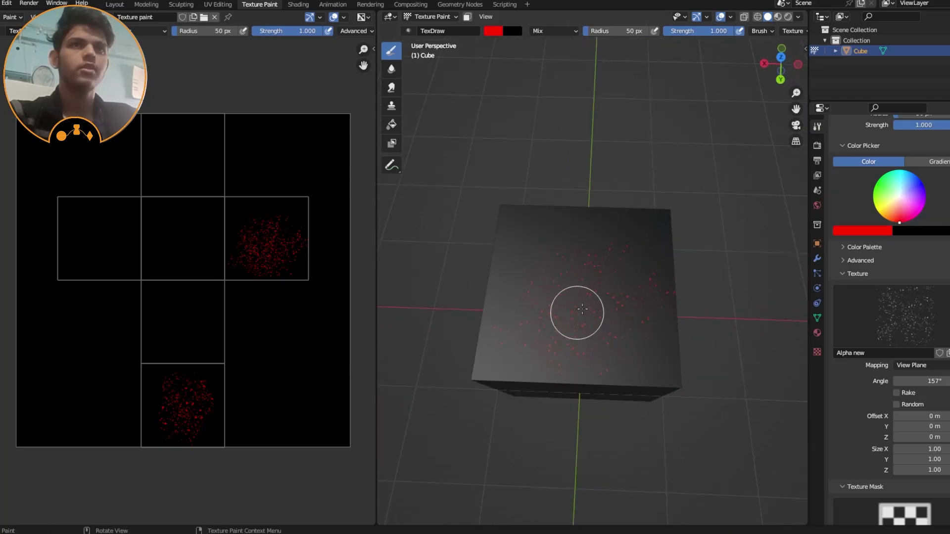
{"action": "scroll", "coordinate": [624, 251], "scroll_direction": "up", "scroll_amount": 1}
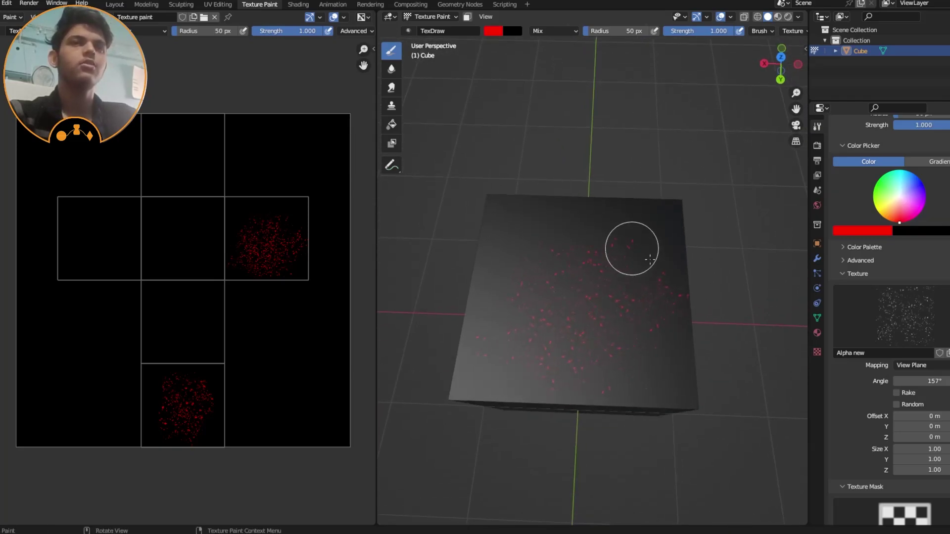
{"action": "scroll", "coordinate": [638, 258], "scroll_direction": "up", "scroll_amount": 1}
{"action": "middle_click_drag", "start_coordinate": [610, 276], "coordinate": [600, 230]}
{"action": "scroll", "coordinate": [600, 229], "scroll_direction": "down", "scroll_amount": 4}
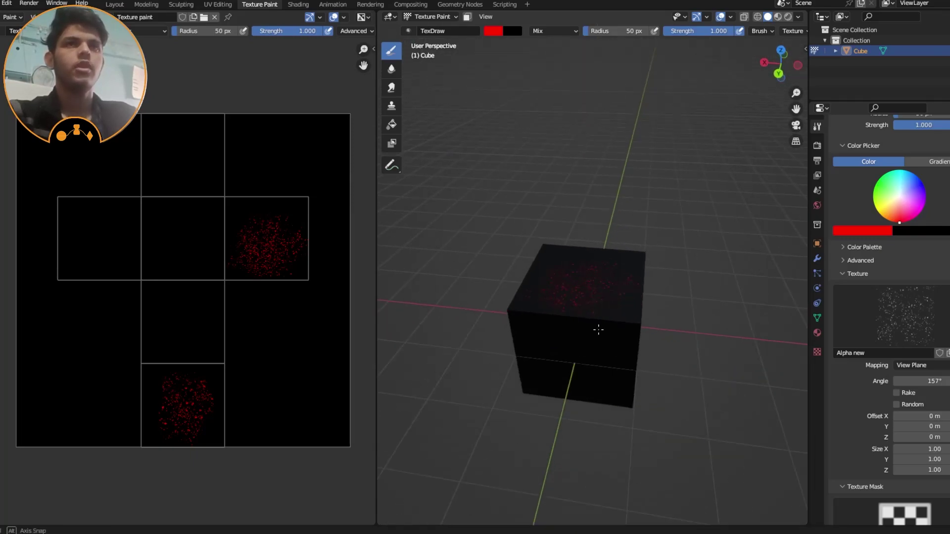
{"action": "mouse_move", "coordinate": [598, 329]}
{"action": "middle_mouse_down"}
{"action": "mouse_move", "coordinate": [482, 282]}
{"action": "mouse_move", "coordinate": [576, 320]}
{"action": "mouse_move", "coordinate": [572, 282]}
{"action": "mouse_move", "coordinate": [613, 382]}
{"action": "mouse_move", "coordinate": [684, 356]}
{"action": "middle_mouse_up"}
{"action": "middle_click_drag", "start_coordinate": [571, 343], "coordinate": [576, 376]}
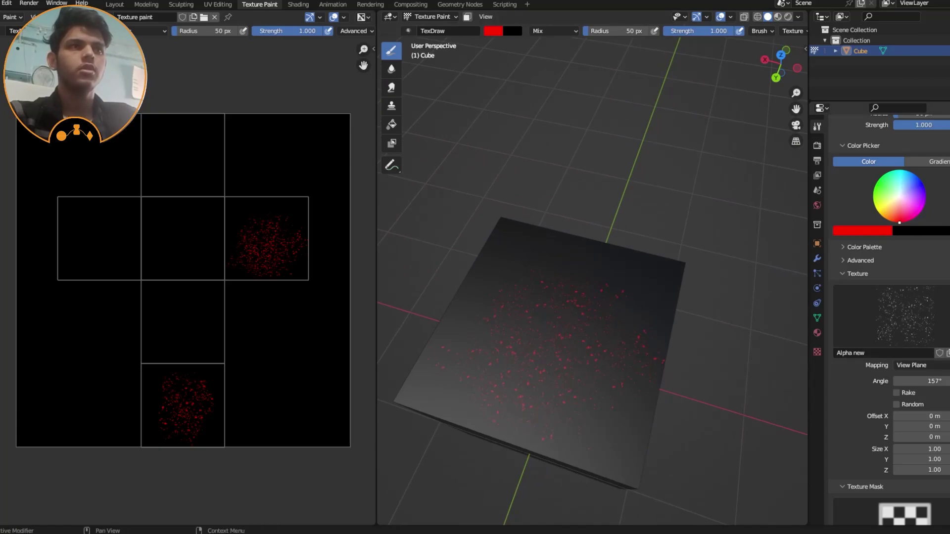
Step: Create another brush texture named Human and load the image head.jpg into it
{"action": "left_click", "coordinate": [949, 353]}
{"action": "left_click", "coordinate": [928, 355]}
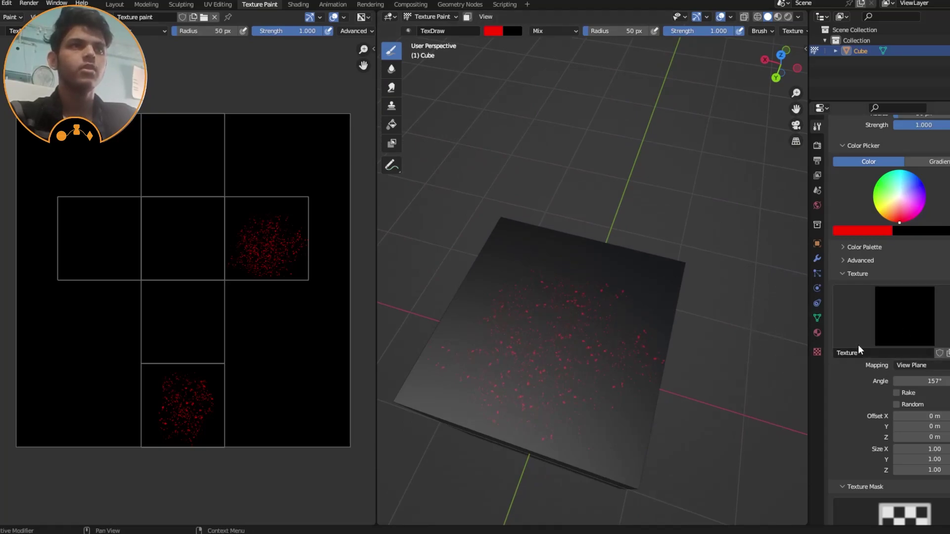
{"action": "left_click", "coordinate": [817, 352]}
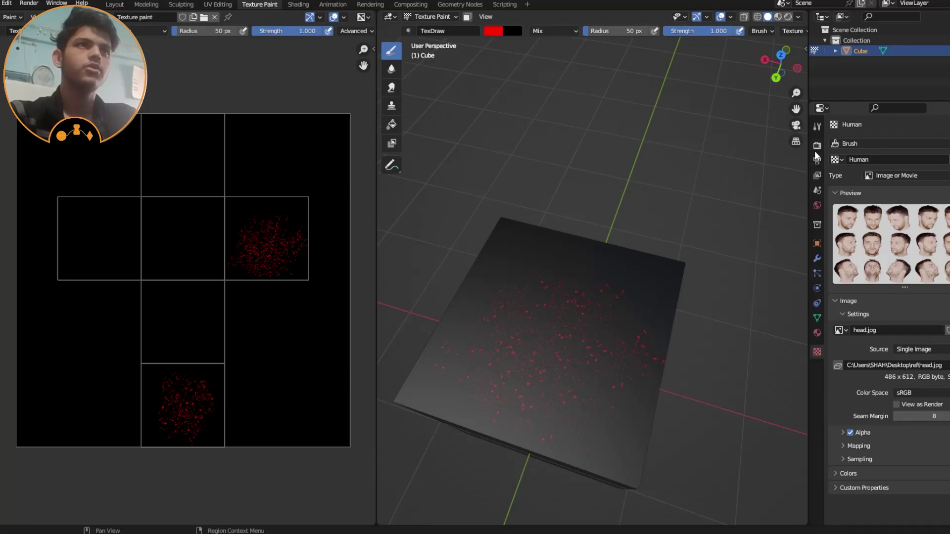
{"action": "left_click", "coordinate": [815, 148]}
{"action": "left_click", "coordinate": [818, 127]}
Step: Set the Human texture's mapping to Stencil, rotate the stencil to 2.38°, and enlarge it over the cube's top face
{"action": "scroll", "coordinate": [881, 473], "scroll_direction": "down", "scroll_amount": 5}
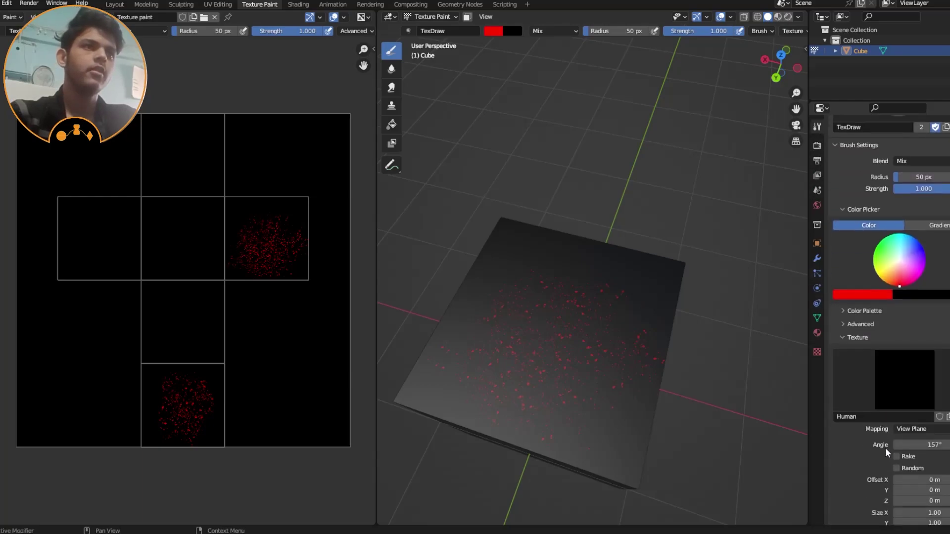
{"action": "left_click", "coordinate": [918, 430]}
{"action": "left_click", "coordinate": [915, 490]}
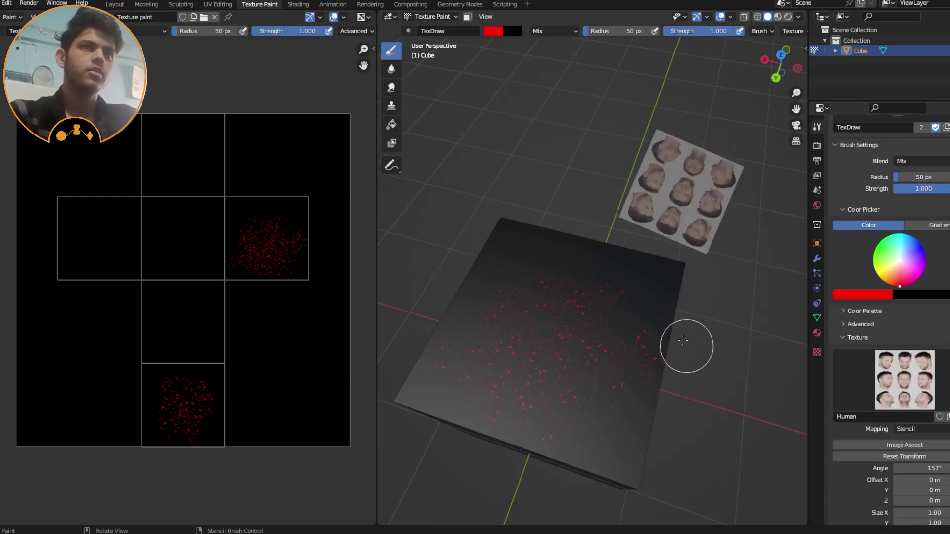
{"action": "right_click_drag", "start_coordinate": [665, 280], "coordinate": [541, 386]}
{"action": "right_click_drag", "start_coordinate": [427, 301], "coordinate": [438, 129], "text": "ctrl"}
{"action": "right_click_drag", "start_coordinate": [604, 322], "coordinate": [621, 336], "text": "ctrl"}
{"action": "middle_click_drag", "start_coordinate": [621, 337], "coordinate": [604, 369], "text": "ctrl"}
{"action": "mouse_move", "coordinate": [623, 259]}
{"action": "right_mouse_down", "text": "shift"}
{"action": "mouse_move", "coordinate": [628, 348]}
{"action": "mouse_move", "coordinate": [584, 339]}
{"action": "mouse_move", "coordinate": [615, 424]}
{"action": "mouse_move", "coordinate": [630, 533]}
{"action": "mouse_move", "coordinate": [594, 420]}
{"action": "mouse_move", "coordinate": [611, 498]}
{"action": "mouse_move", "coordinate": [670, 361]}
{"action": "mouse_move", "coordinate": [571, 332]}
{"action": "right_mouse_up", "text": "shift"}
Step: Try a red stroke through the face stencil, undo it, and set the brush color to white
{"action": "mouse_move", "coordinate": [572, 326]}
{"action": "left_mouse_down"}
{"action": "mouse_move", "coordinate": [560, 328]}
{"action": "mouse_move", "coordinate": [574, 319]}
{"action": "left_mouse_up"}
{"action": "key", "text": "ctrl+z"}
{"action": "left_click", "coordinate": [493, 31]}
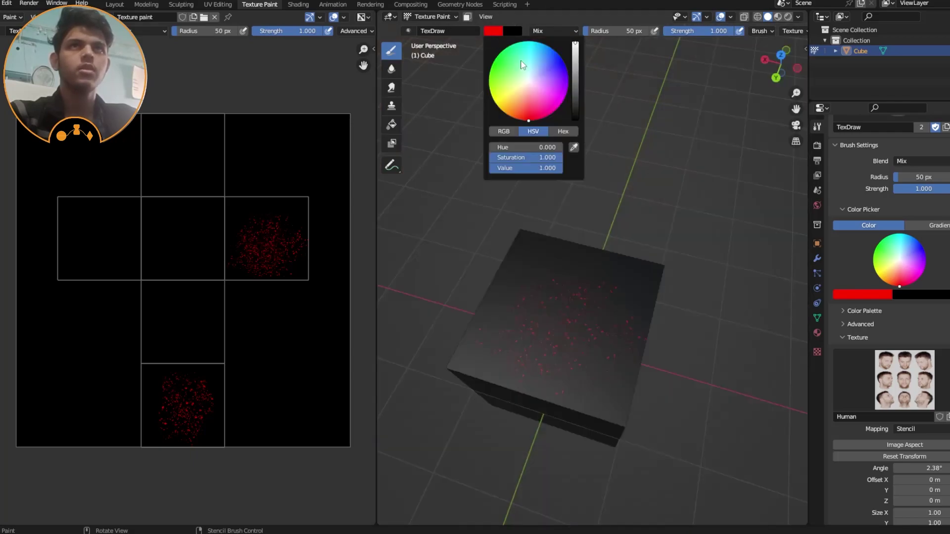
{"action": "left_click_drag", "start_coordinate": [524, 158], "coordinate": [495, 158]}
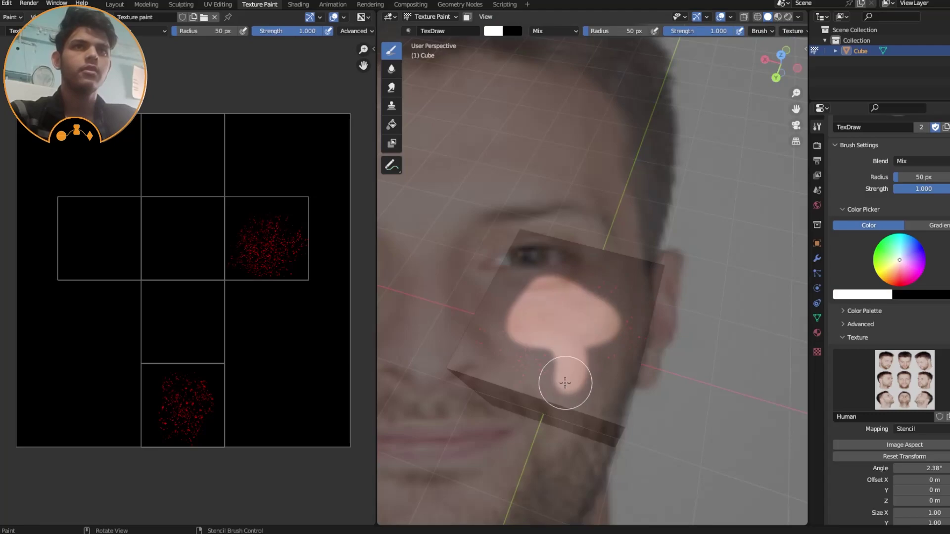
Step: Try painting the face image onto the cube's top face, move the stencil aside to check it, and undo the paint
{"action": "left_click_drag", "start_coordinate": [490, 329], "coordinate": [539, 229]}
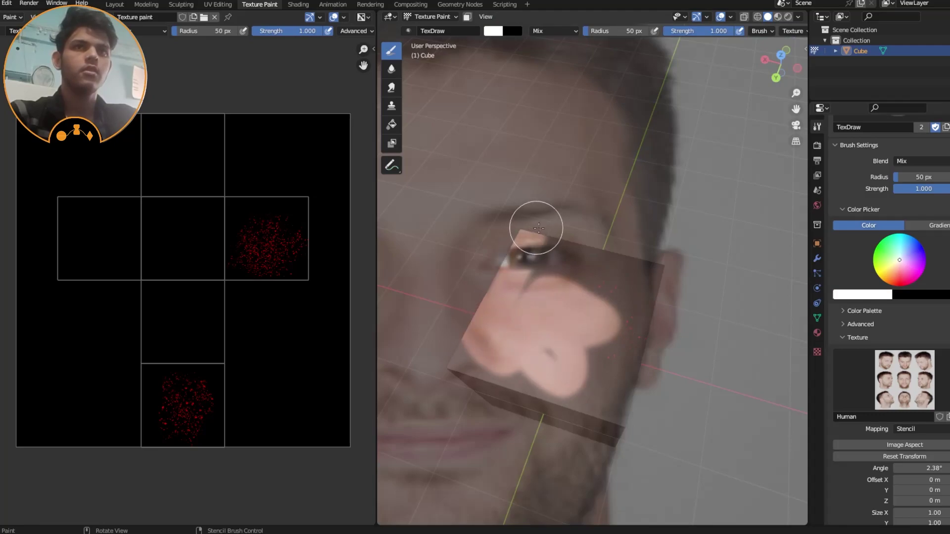
{"action": "right_click_drag", "start_coordinate": [583, 269], "coordinate": [703, 515]}
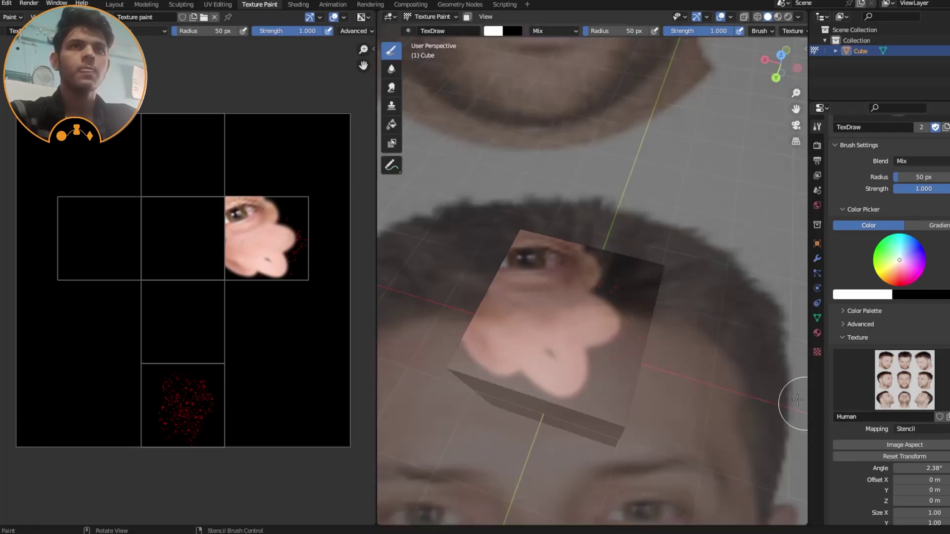
{"action": "middle_click_drag", "start_coordinate": [740, 363], "coordinate": [742, 386]}
{"action": "scroll", "coordinate": [642, 302], "scroll_direction": "up", "scroll_amount": 2}
{"action": "middle_click_drag", "start_coordinate": [640, 303], "coordinate": [654, 219], "text": "shift"}
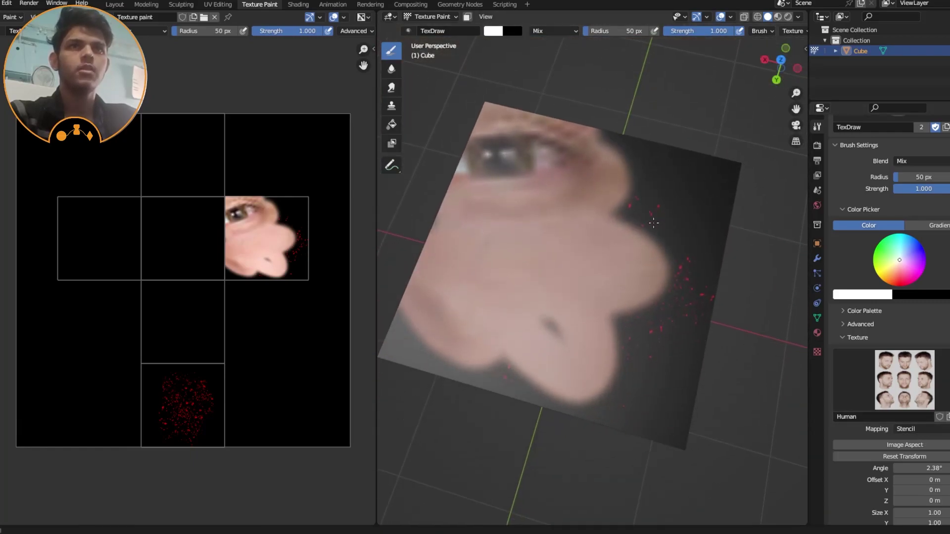
{"action": "middle_click_drag", "start_coordinate": [626, 278], "coordinate": [627, 328], "text": "shift"}
{"action": "scroll", "coordinate": [628, 292], "scroll_direction": "up", "scroll_amount": 1}
{"action": "key", "text": "ctrl+z"}
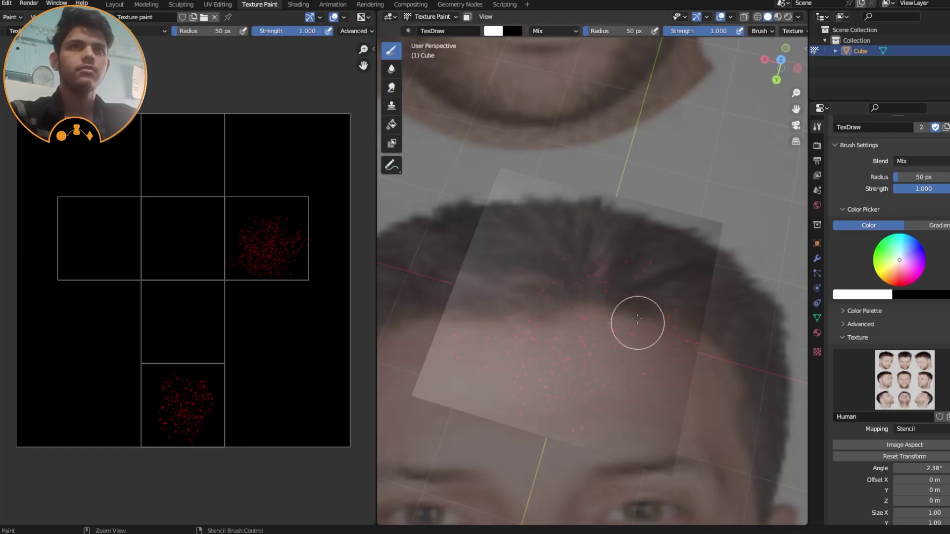
Step: Try painting an eye from the face stencil onto the cube's top face, shrink the stencil, and undo the paint
{"action": "mouse_move", "coordinate": [636, 322]}
{"action": "middle_mouse_down"}
{"action": "mouse_move", "coordinate": [671, 289]}
{"action": "mouse_move", "coordinate": [665, 297]}
{"action": "middle_mouse_up"}
{"action": "right_click_drag", "start_coordinate": [635, 357], "coordinate": [606, 245]}
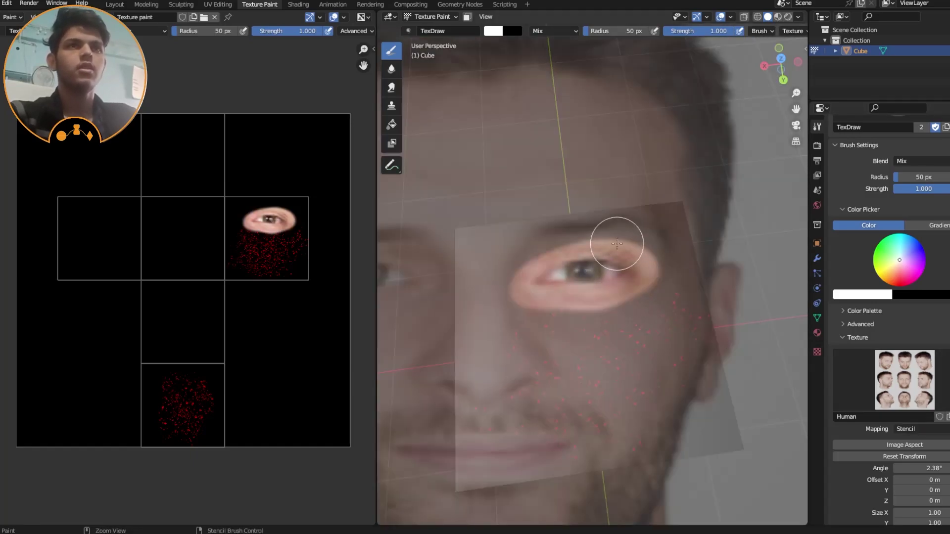
{"action": "middle_click_drag", "start_coordinate": [618, 243], "coordinate": [644, 336], "text": "ctrl"}
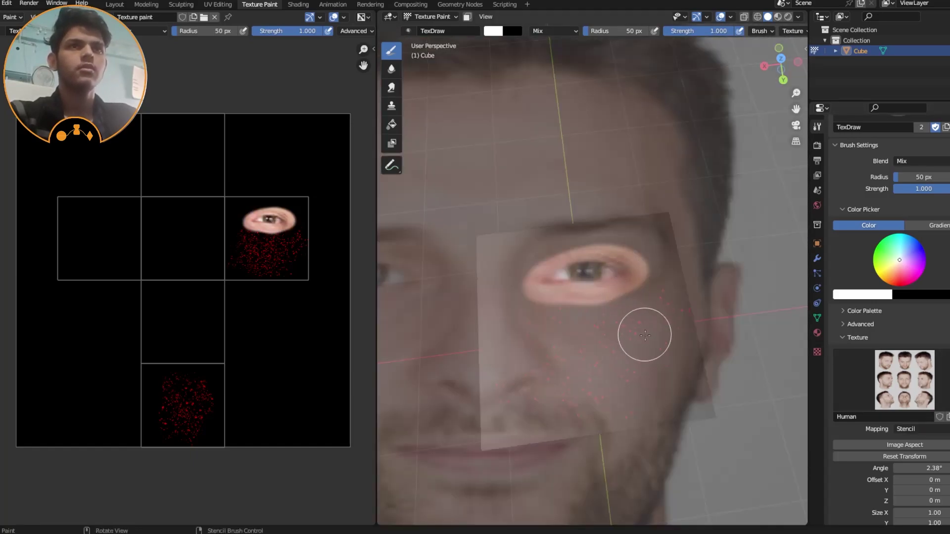
{"action": "mouse_move", "coordinate": [645, 336]}
{"action": "right_mouse_down", "text": "shift"}
{"action": "mouse_move", "coordinate": [597, 228]}
{"action": "mouse_move", "coordinate": [506, 144]}
{"action": "right_mouse_up", "text": "shift"}
{"action": "mouse_move", "coordinate": [656, 303]}
{"action": "right_mouse_down", "text": "shift"}
{"action": "mouse_move", "coordinate": [536, 298]}
{"action": "mouse_move", "coordinate": [547, 294]}
{"action": "mouse_move", "coordinate": [577, 350]}
{"action": "right_mouse_up", "text": "shift"}
{"action": "middle_click_drag", "start_coordinate": [546, 337], "coordinate": [589, 324], "text": "shift"}
{"action": "mouse_move", "coordinate": [593, 334]}
{"action": "right_mouse_down"}
{"action": "mouse_move", "coordinate": [601, 356]}
{"action": "mouse_move", "coordinate": [665, 314]}
{"action": "mouse_move", "coordinate": [635, 341]}
{"action": "mouse_move", "coordinate": [641, 322]}
{"action": "right_mouse_up"}
{"action": "key", "text": "KP_7"}
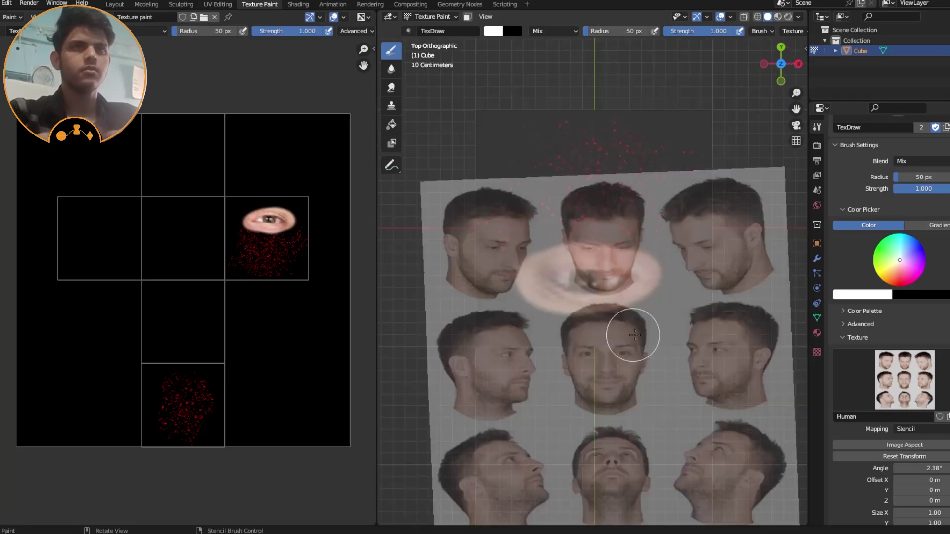
{"action": "key", "text": "ctrl+z"}
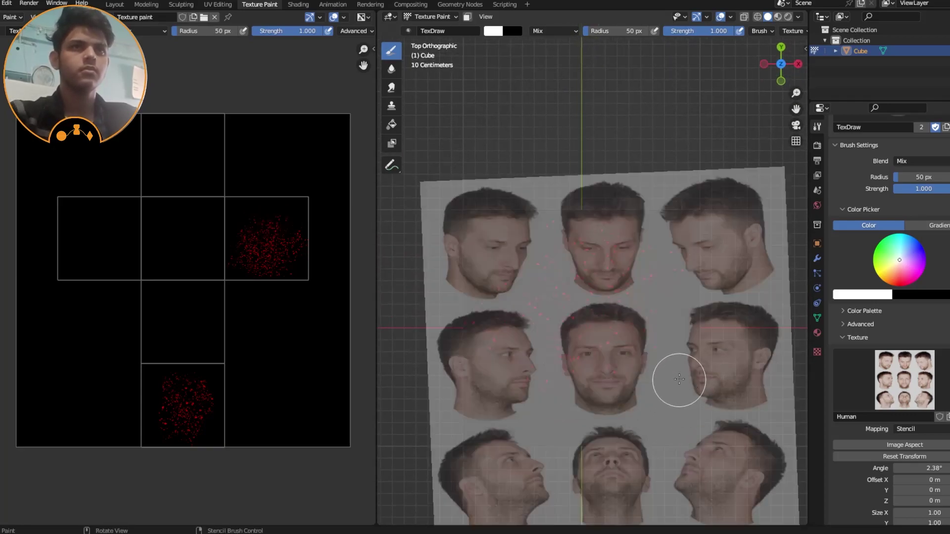
Step: Align to the top view, rotate the stencil to 360°, and shrink it over the cube's top face
{"action": "mouse_move", "coordinate": [720, 357]}
{"action": "middle_mouse_down"}
{"action": "mouse_move", "coordinate": [679, 329]}
{"action": "mouse_move", "coordinate": [704, 352]}
{"action": "middle_mouse_up"}
{"action": "key", "text": "KP_7"}
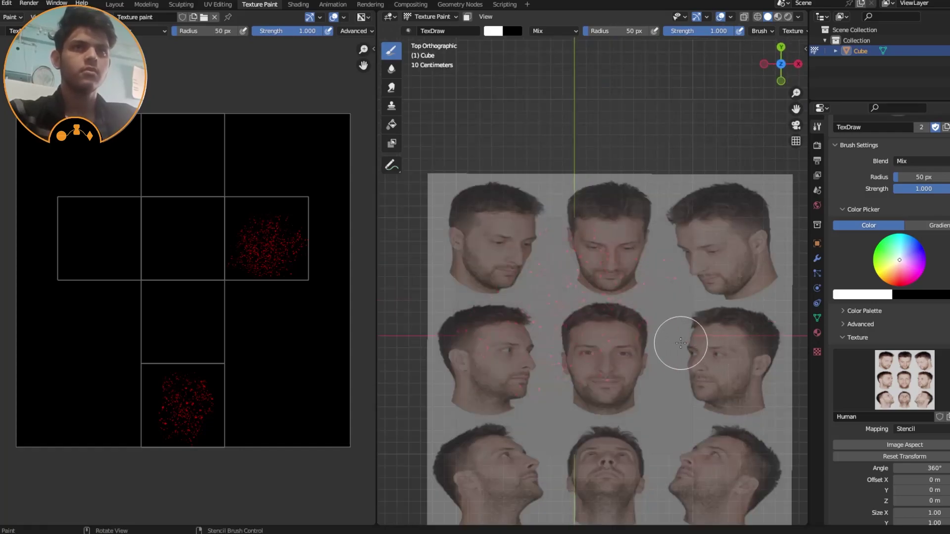
{"action": "mouse_move", "coordinate": [679, 329]}
{"action": "right_mouse_down", "text": "shift"}
{"action": "mouse_move", "coordinate": [677, 361]}
{"action": "mouse_move", "coordinate": [669, 330]}
{"action": "right_mouse_up", "text": "shift"}
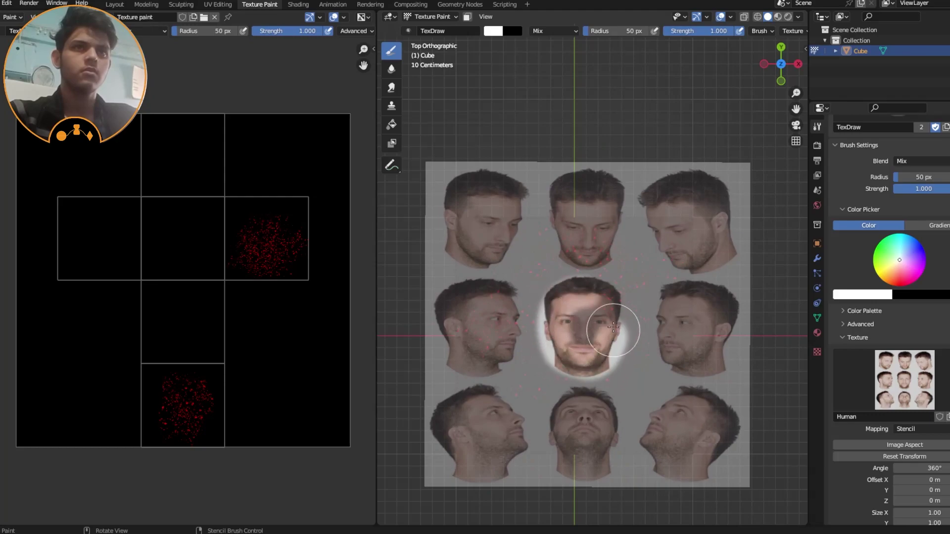
Step: Try painting the central front-facing head onto the cube's top face and undo the paint
{"action": "left_click_drag", "start_coordinate": [607, 361], "coordinate": [602, 345]}
{"action": "mouse_move", "coordinate": [601, 345]}
{"action": "right_mouse_down"}
{"action": "mouse_move", "coordinate": [893, 471]}
{"action": "mouse_move", "coordinate": [905, 533]}
{"action": "mouse_move", "coordinate": [719, 370]}
{"action": "mouse_move", "coordinate": [627, 346]}
{"action": "mouse_move", "coordinate": [604, 328]}
{"action": "mouse_move", "coordinate": [616, 272]}
{"action": "mouse_move", "coordinate": [622, 360]}
{"action": "mouse_move", "coordinate": [613, 356]}
{"action": "mouse_move", "coordinate": [611, 374]}
{"action": "mouse_move", "coordinate": [609, 343]}
{"action": "mouse_move", "coordinate": [603, 358]}
{"action": "mouse_move", "coordinate": [640, 322]}
{"action": "mouse_move", "coordinate": [600, 329]}
{"action": "mouse_move", "coordinate": [603, 319]}
{"action": "right_mouse_up"}
{"action": "key", "text": "ctrl+z"}
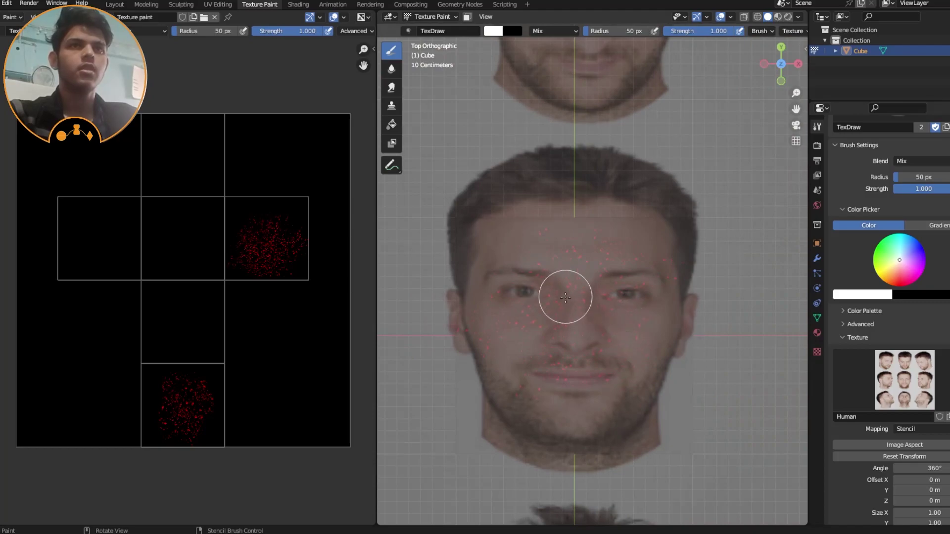
Step: Paint the nose, cheek, ear and eye through the enlarged face stencil onto the top face, rotate the stencil to 352°, and move it aside
{"action": "right_click_drag", "start_coordinate": [688, 328], "coordinate": [645, 322]}
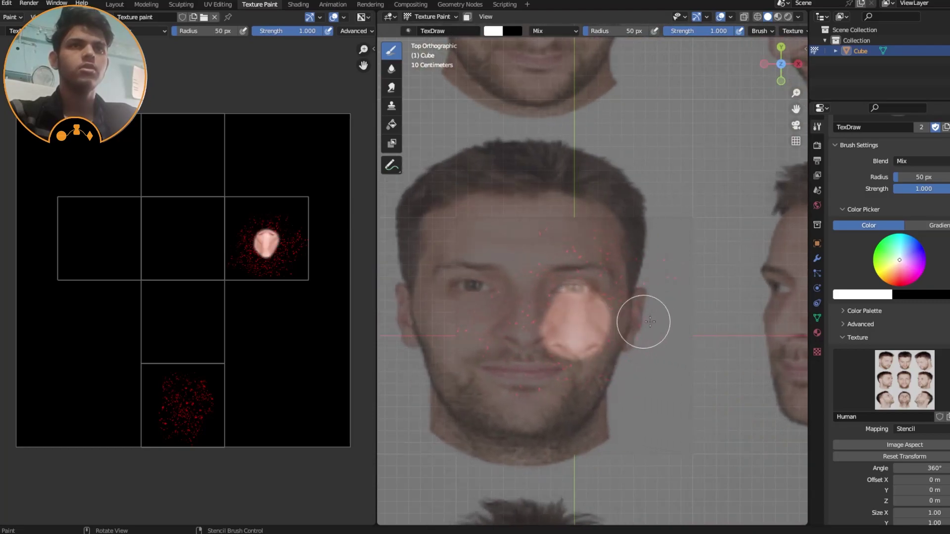
{"action": "mouse_move", "coordinate": [716, 305]}
{"action": "middle_mouse_down", "text": "ctrl"}
{"action": "mouse_move", "coordinate": [715, 330]}
{"action": "mouse_move", "coordinate": [636, 282]}
{"action": "mouse_move", "coordinate": [579, 318]}
{"action": "middle_mouse_up", "text": "ctrl"}
{"action": "mouse_move", "coordinate": [520, 304]}
{"action": "left_mouse_down"}
{"action": "mouse_move", "coordinate": [514, 314]}
{"action": "mouse_move", "coordinate": [530, 333]}
{"action": "left_mouse_up"}
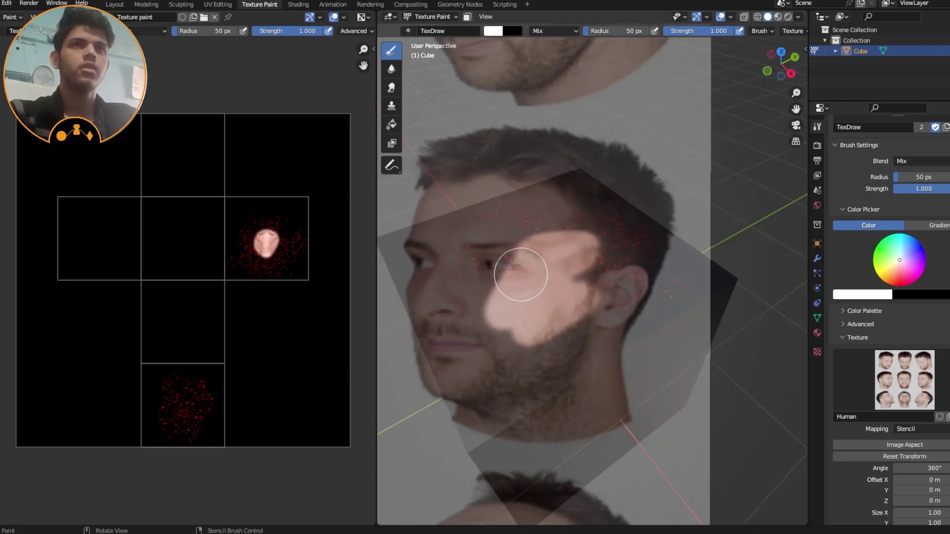
{"action": "left_click_drag", "start_coordinate": [513, 266], "coordinate": [480, 280]}
{"action": "right_click_drag", "start_coordinate": [482, 280], "coordinate": [559, 324], "text": "ctrl"}
{"action": "mouse_move", "coordinate": [586, 317]}
{"action": "right_mouse_down"}
{"action": "mouse_move", "coordinate": [619, 327]}
{"action": "mouse_move", "coordinate": [891, 505]}
{"action": "right_mouse_up"}
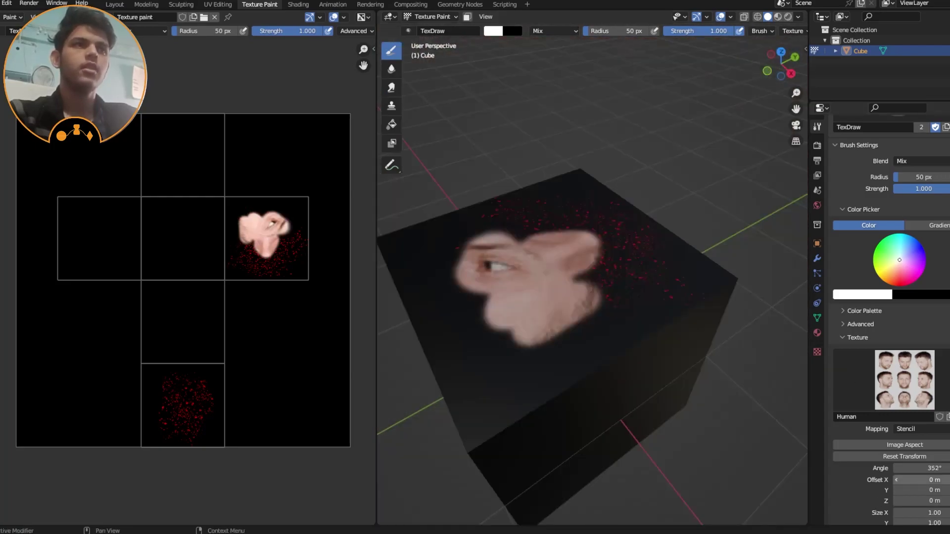
Step: Unlink the Human texture from the TexDraw brush
{"action": "scroll", "coordinate": [651, 322], "scroll_direction": "down", "scroll_amount": 4}
{"action": "middle_click_drag", "start_coordinate": [651, 322], "coordinate": [687, 369]}
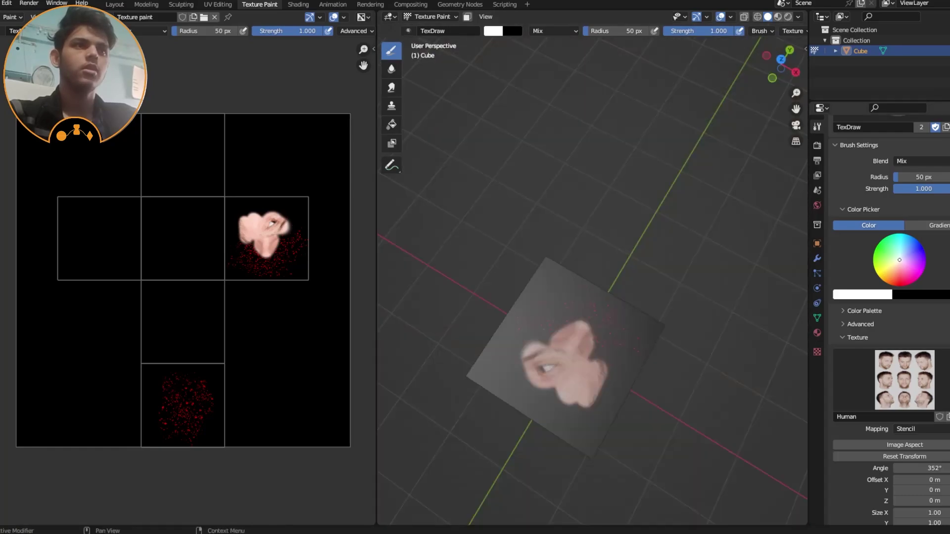
{"action": "left_click", "coordinate": [949, 417]}
{"action": "mouse_move", "coordinate": [643, 283]}
{"action": "middle_mouse_down", "text": "ctrl"}
{"action": "mouse_move", "coordinate": [640, 321]}
{"action": "mouse_move", "coordinate": [638, 255]}
{"action": "mouse_move", "coordinate": [611, 218]}
{"action": "mouse_move", "coordinate": [738, 368]}
{"action": "middle_mouse_up", "text": "ctrl"}
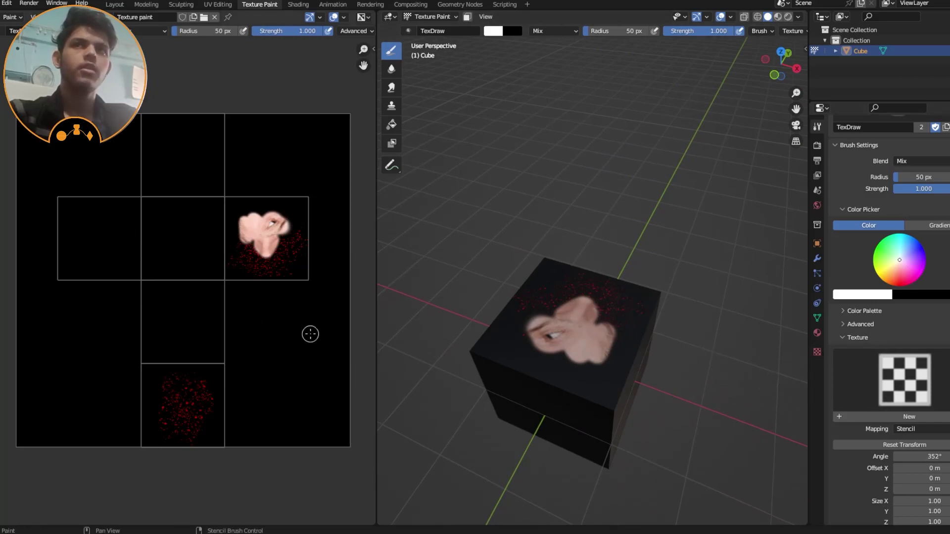
{"action": "scroll", "coordinate": [913, 305], "scroll_direction": "up", "scroll_amount": 8}
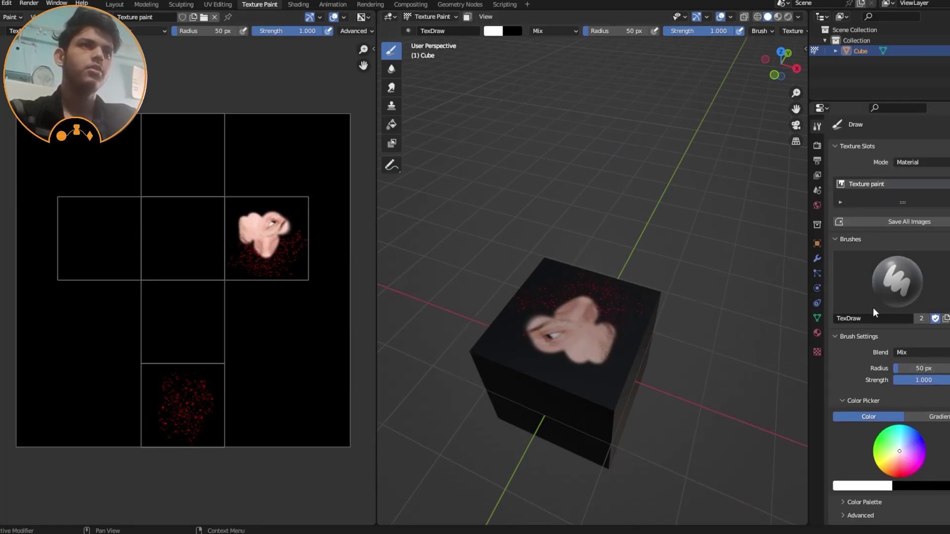
{"action": "scroll", "coordinate": [594, 198], "scroll_direction": "up", "scroll_amount": 1}
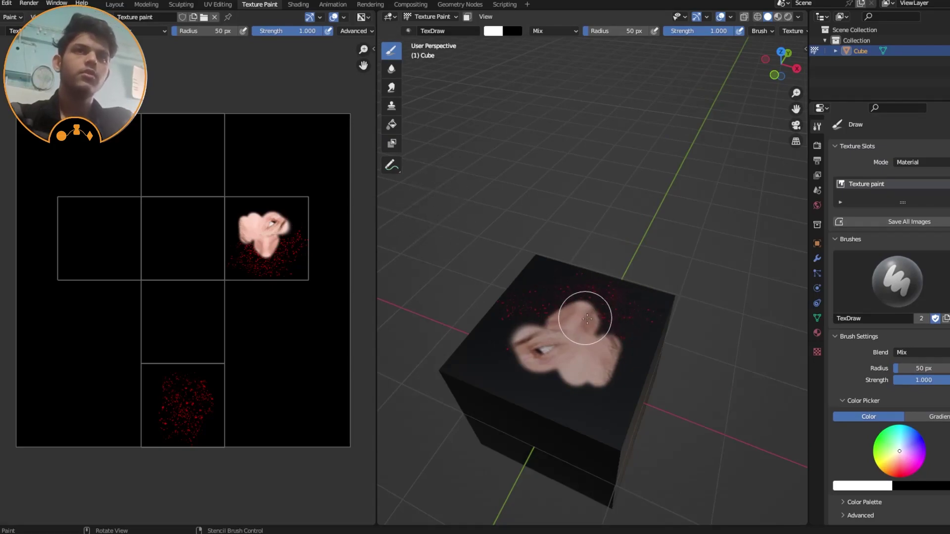
{"action": "mouse_move", "coordinate": [587, 318]}
{"action": "middle_mouse_down"}
{"action": "mouse_move", "coordinate": [573, 265]}
{"action": "mouse_move", "coordinate": [572, 330]}
{"action": "middle_mouse_up"}
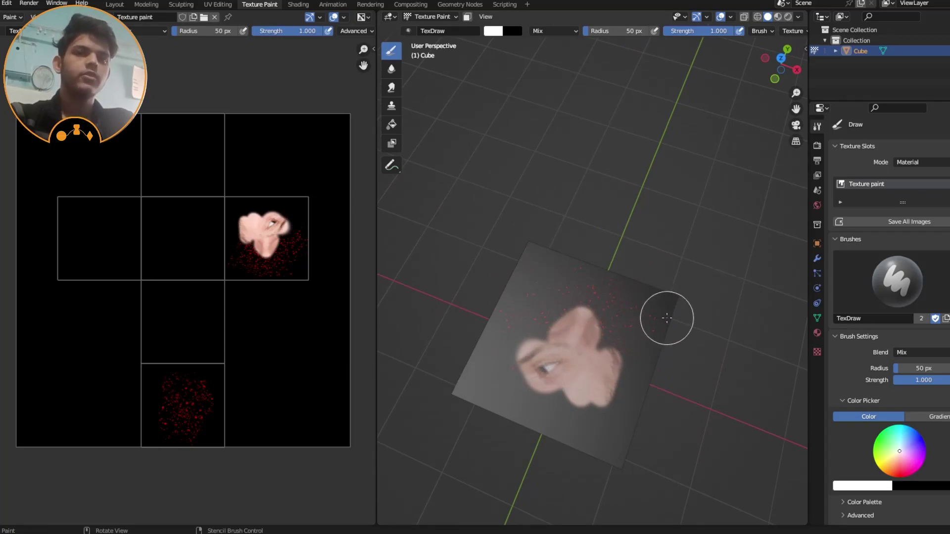
{"action": "mouse_move", "coordinate": [551, 258]}
{"action": "middle_mouse_down", "text": "ctrl"}
{"action": "mouse_move", "coordinate": [563, 282]}
{"action": "mouse_move", "coordinate": [583, 269]}
{"action": "middle_mouse_up", "text": "ctrl"}
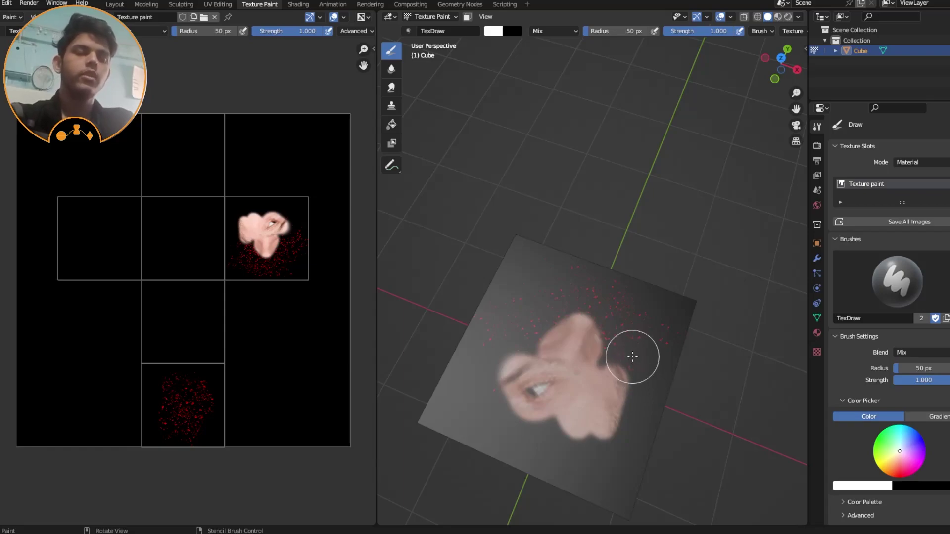
{"action": "middle_click_drag", "start_coordinate": [522, 377], "coordinate": [522, 412], "text": "ctrl"}
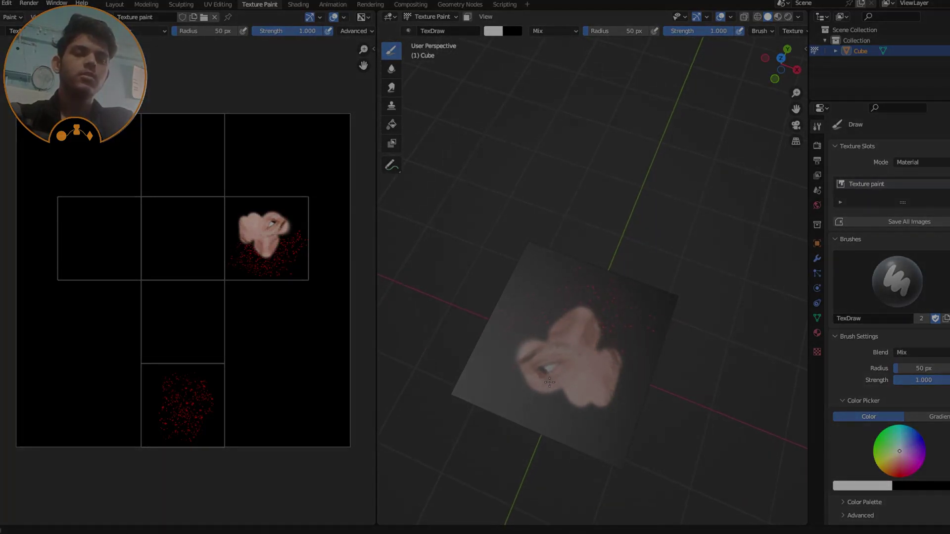
{"action": "middle_click_drag", "start_coordinate": [550, 382], "coordinate": [549, 366], "text": "ctrl"}
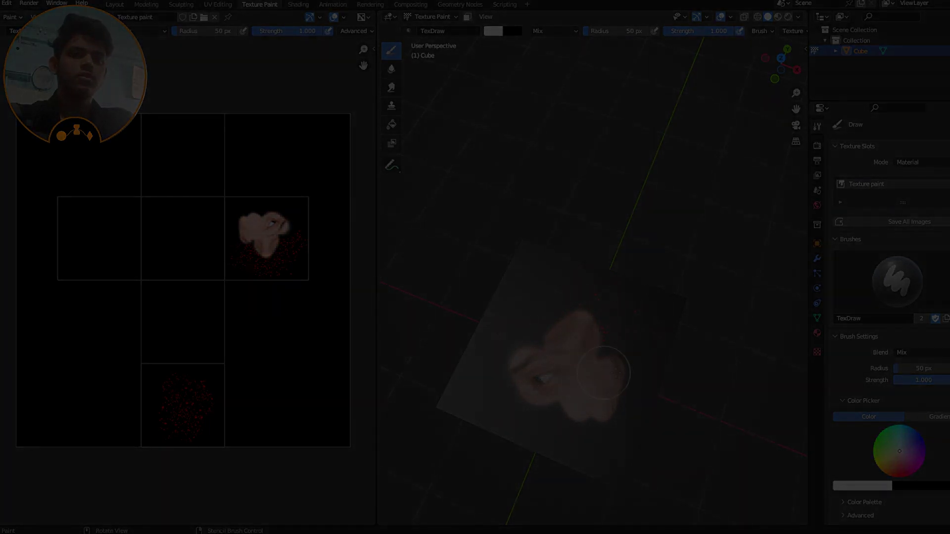